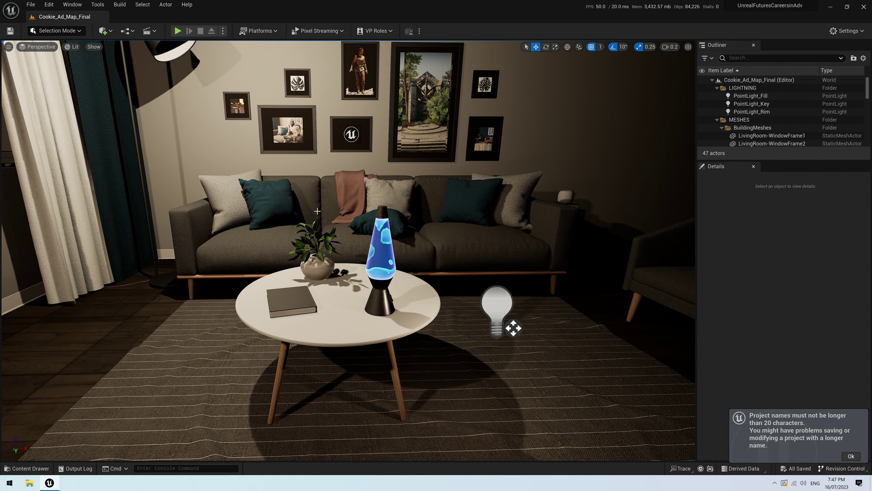
Step: Open the level sequence Seq_PackageReveal_Final from the project's Cinematic content folder
{"action": "mouse_move", "coordinate": [759, 8]}
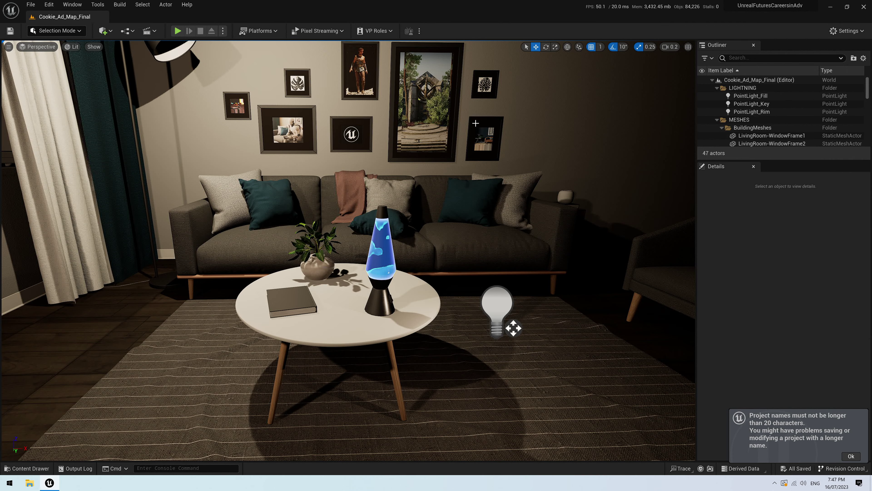
{"action": "right_click_drag", "start_coordinate": [431, 175], "coordinate": [123, 447]}
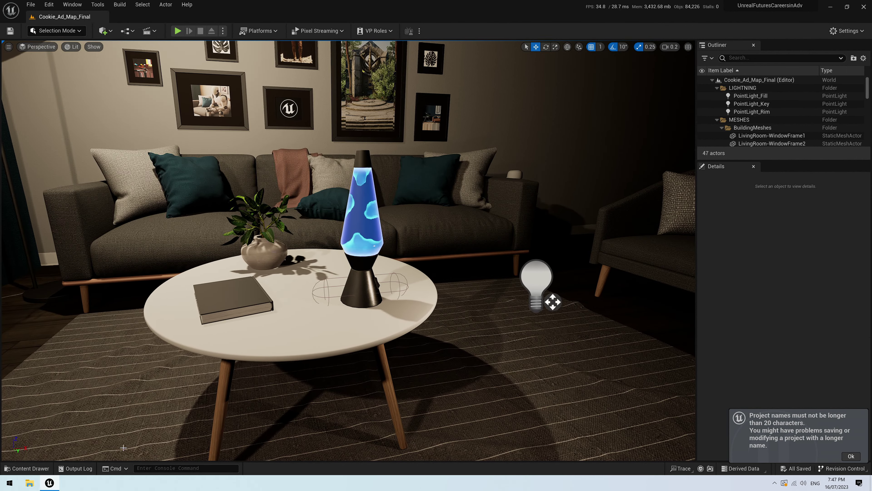
{"action": "left_click", "coordinate": [62, 468]}
{"action": "left_click", "coordinate": [27, 468]}
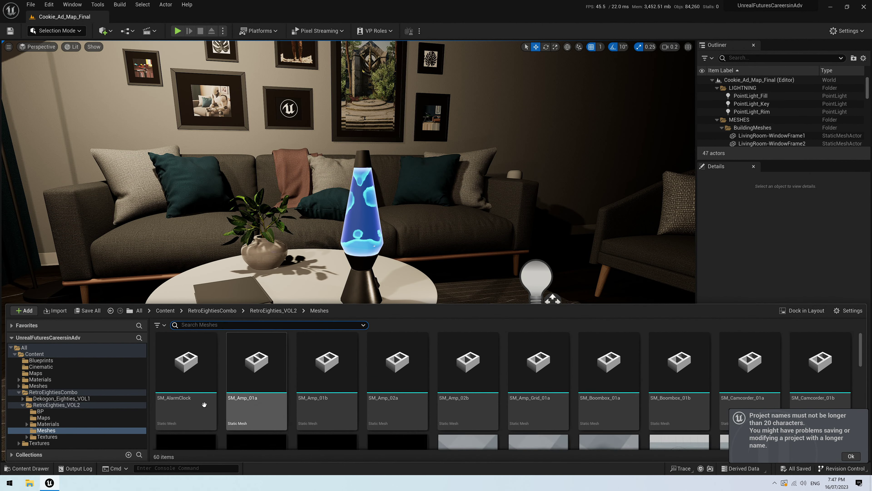
{"action": "left_click", "coordinate": [165, 311]}
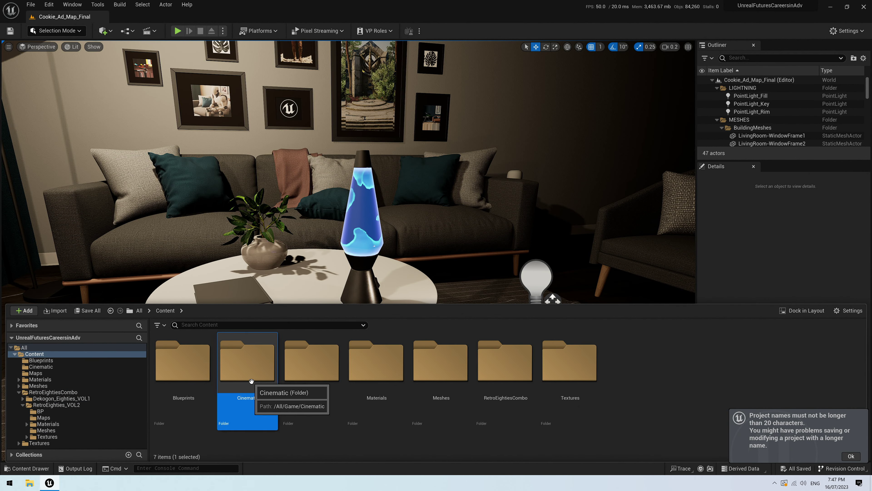
{"action": "double_click", "coordinate": [245, 361]}
{"action": "double_click", "coordinate": [185, 378]}
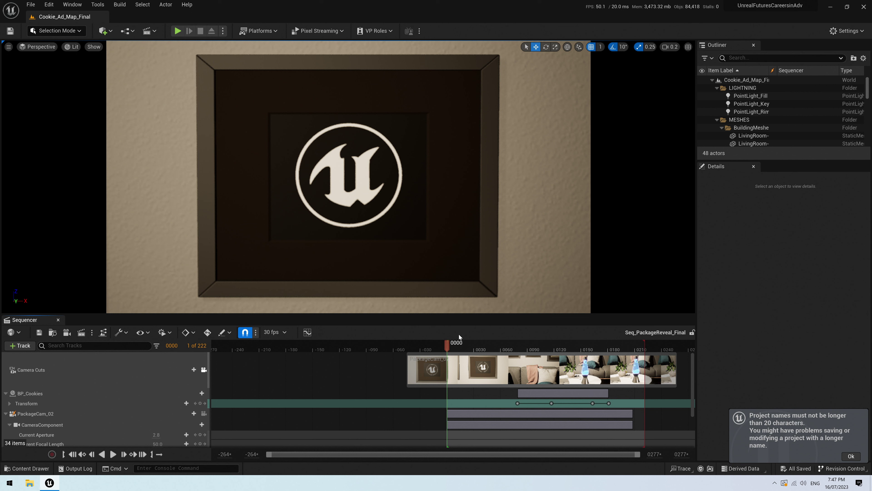
Step: Play the package reveal sequence from its first frame through the end, and scrub the playhead back to frame 0213
{"action": "key", "text": "space"}
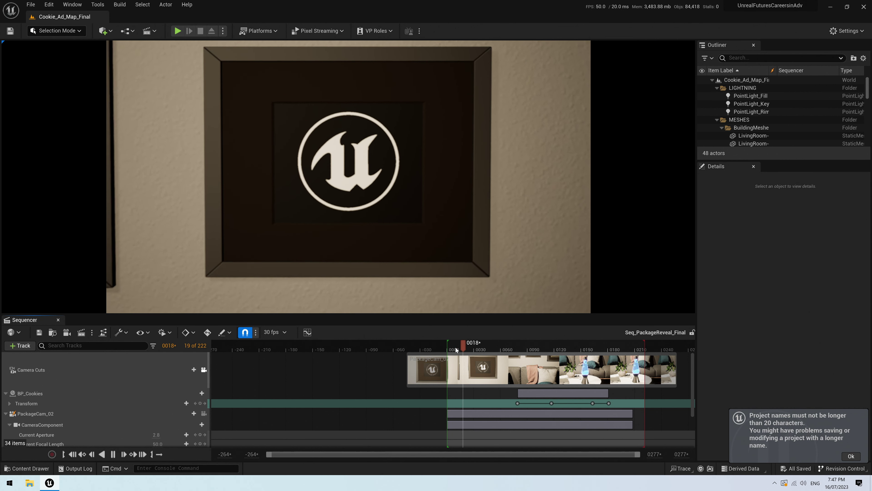
{"action": "key", "text": "space"}
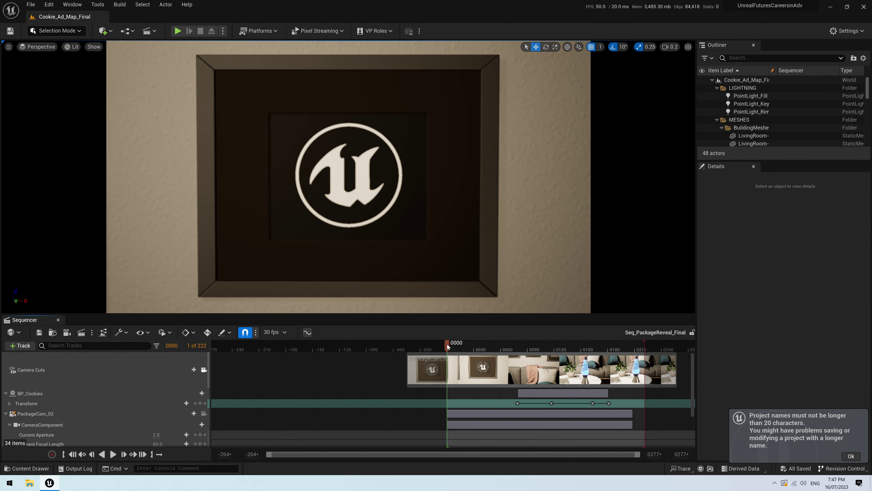
{"action": "key", "text": "space"}
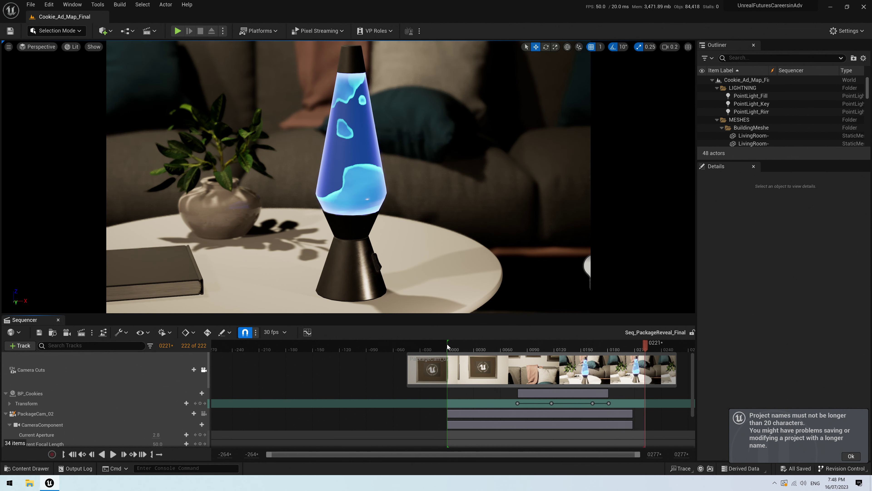
{"action": "left_click", "coordinate": [671, 345]}
{"action": "left_click_drag", "start_coordinate": [671, 347], "coordinate": [639, 345]}
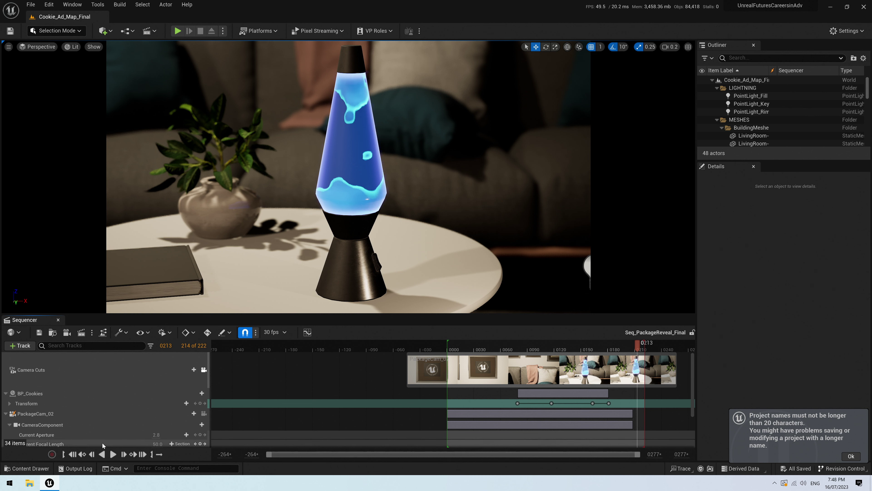
Step: Open the Movie Render Queue and add Seq_PackageReveal_Final as a render job
{"action": "left_click", "coordinate": [72, 5]}
{"action": "mouse_move", "coordinate": [89, 26]}
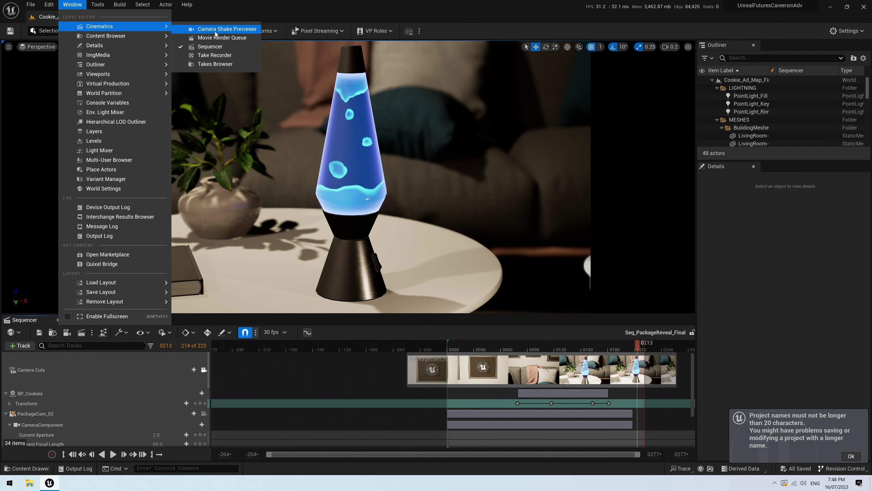
{"action": "left_click", "coordinate": [222, 37]}
{"action": "left_click", "coordinate": [261, 141]}
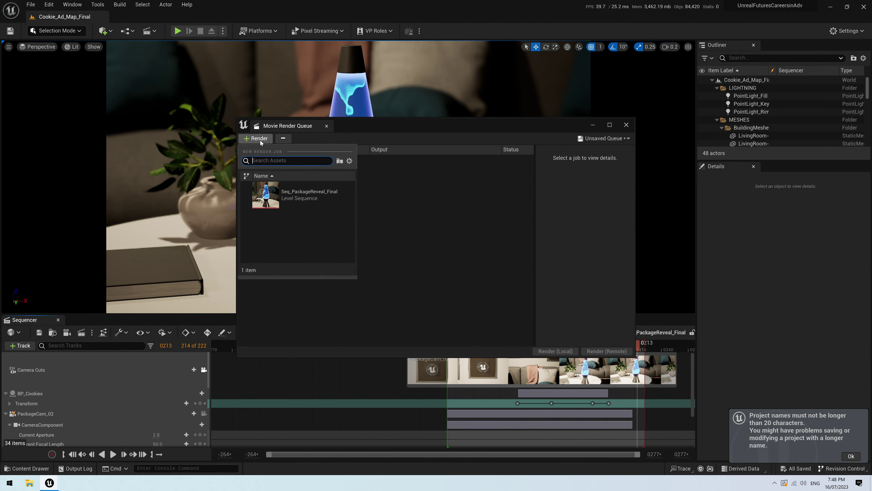
{"action": "left_click", "coordinate": [282, 184]}
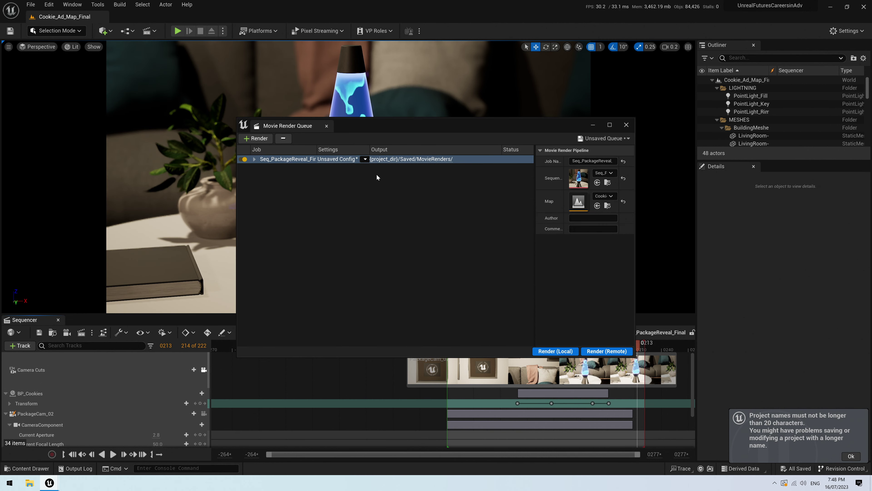
Step: Add an Apple ProRes export to the render job's configuration and remove the .jpg Sequence export
{"action": "left_click", "coordinate": [340, 159]}
{"action": "left_click", "coordinate": [316, 135]}
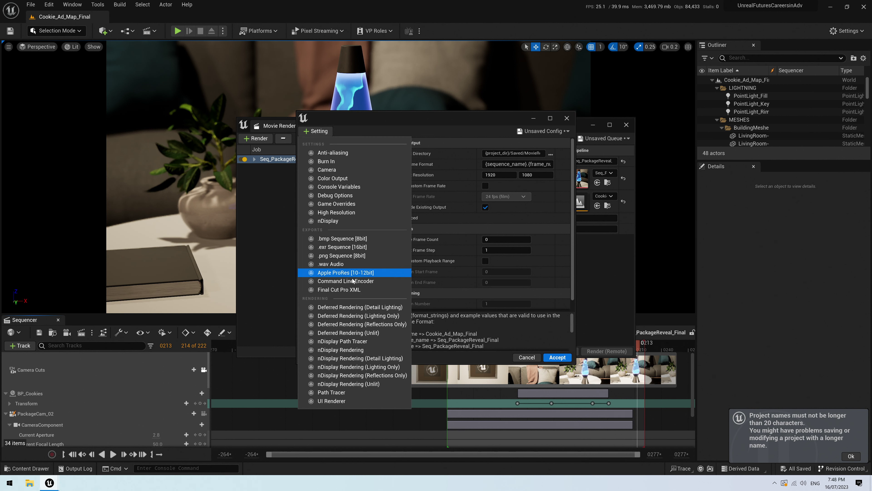
{"action": "key", "text": "Escape"}
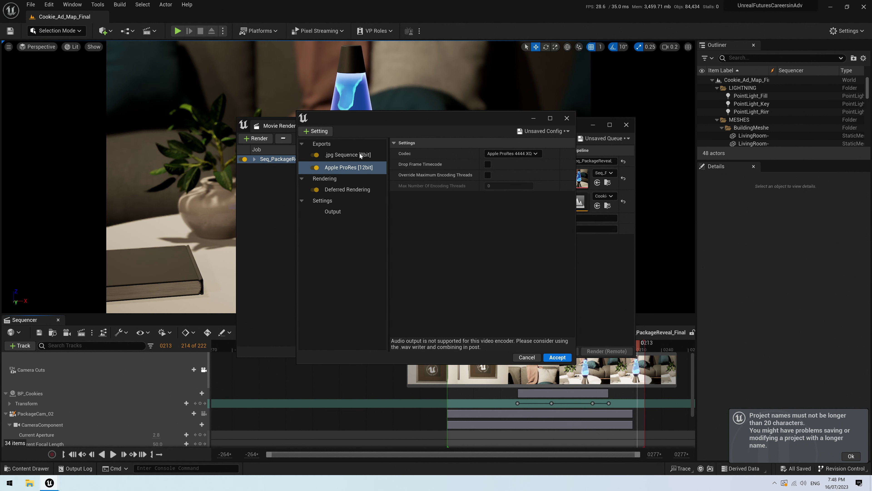
{"action": "left_click", "coordinate": [359, 155]}
{"action": "key", "text": "Delete"}
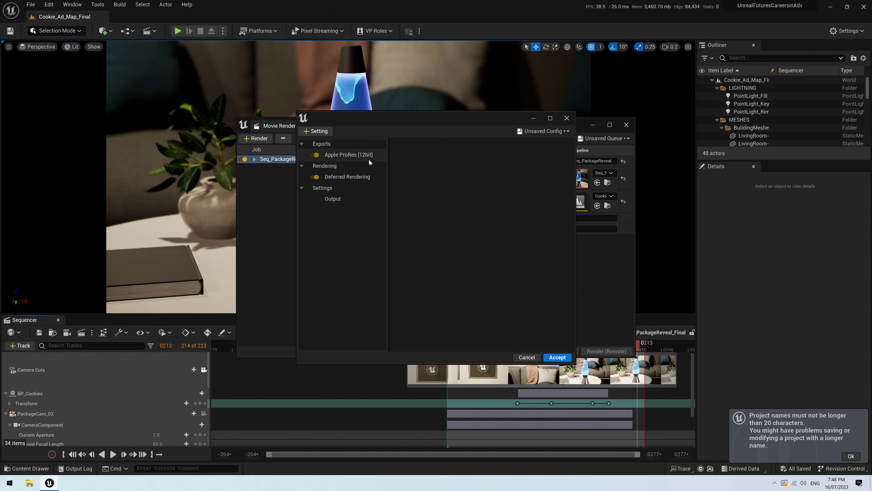
Step: Set the Apple ProRes export's codec to Apple ProRes 422 LT
{"action": "left_click", "coordinate": [369, 159]}
{"action": "left_click", "coordinate": [494, 153]}
{"action": "left_click", "coordinate": [495, 169]}
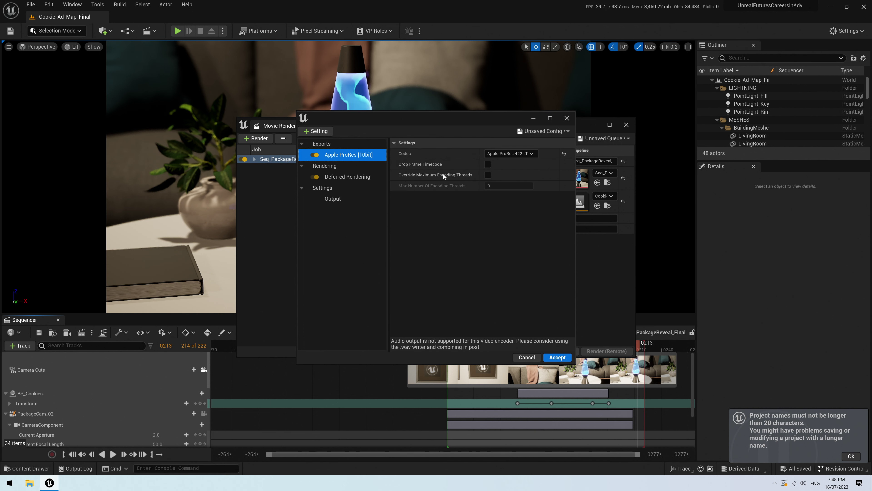
Step: Review the Deferred Rendering options and add the Game Overrides setting to the render configuration
{"action": "left_click", "coordinate": [331, 176]}
{"action": "left_click", "coordinate": [319, 132]}
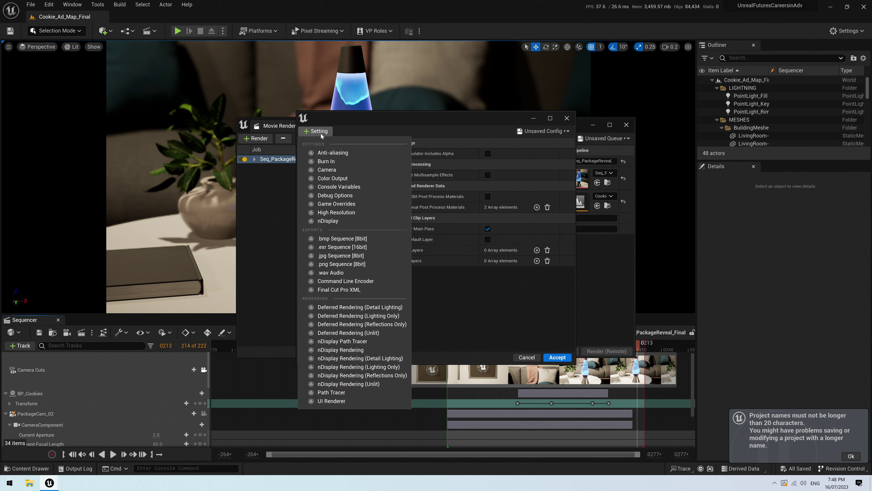
{"action": "key", "text": "Escape"}
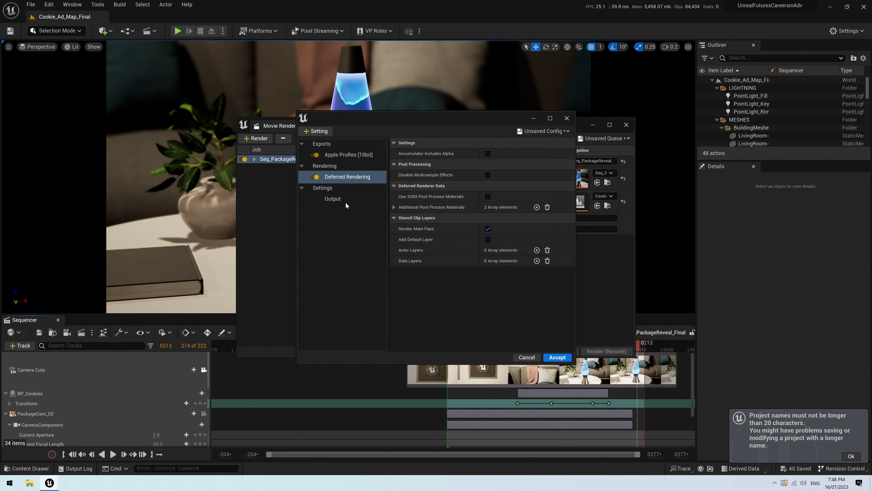
{"action": "left_click", "coordinate": [317, 131]}
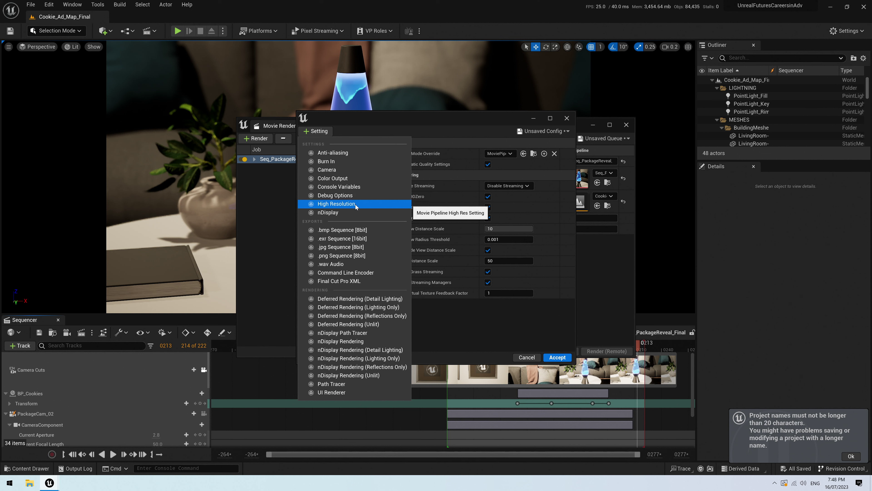
{"action": "left_click", "coordinate": [461, 316]}
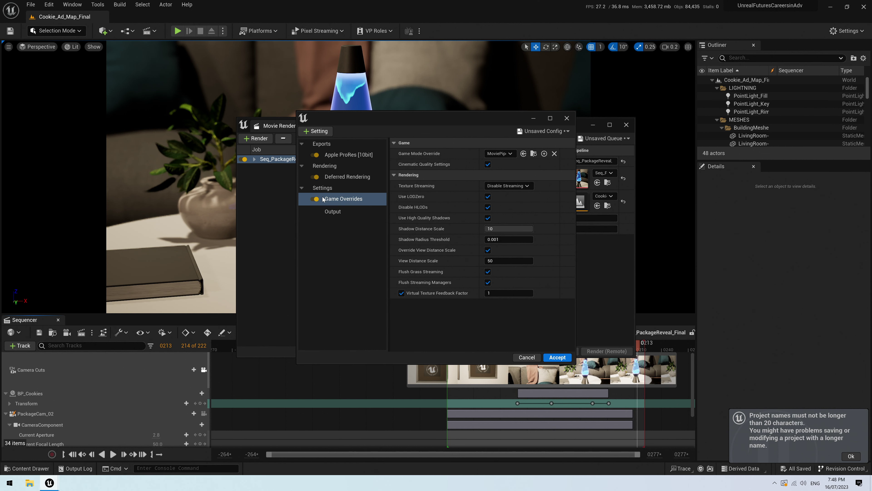
Step: Check the Output settings and save the render configuration as a preset named MainPreset in the Cinematic folder
{"action": "left_click", "coordinate": [343, 211]}
{"action": "left_click", "coordinate": [543, 132]}
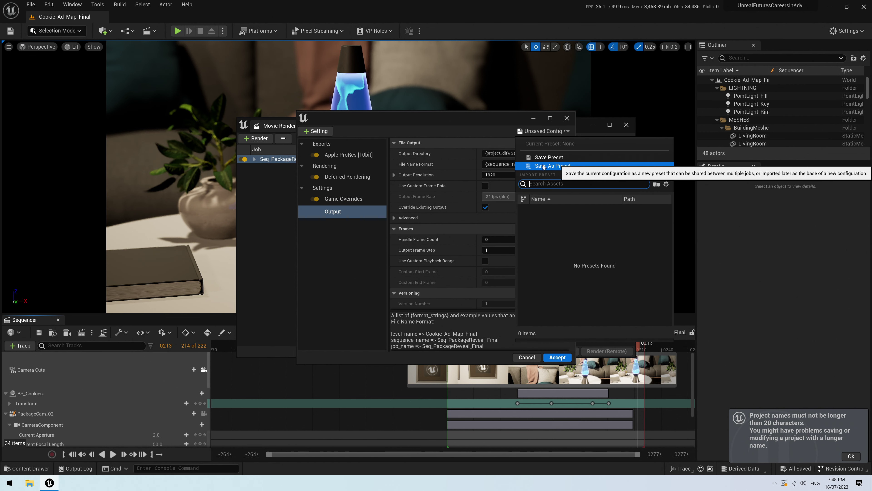
{"action": "left_click", "coordinate": [543, 157]}
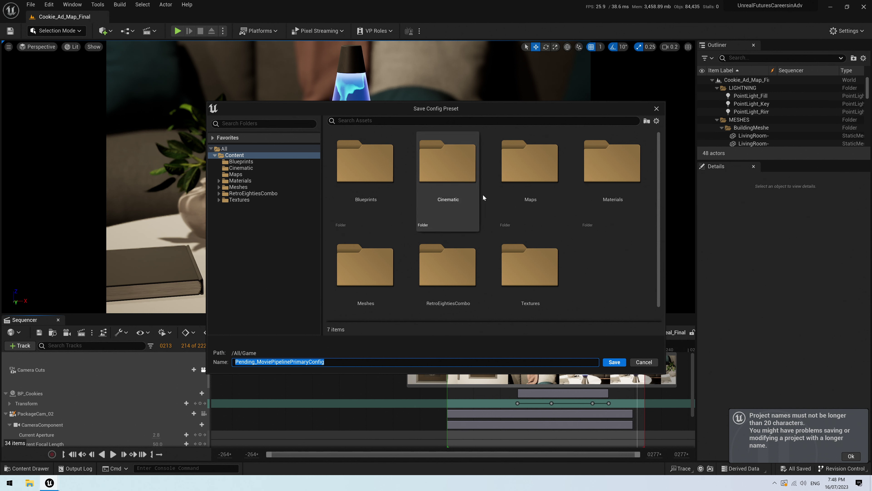
{"action": "double_click", "coordinate": [463, 187]}
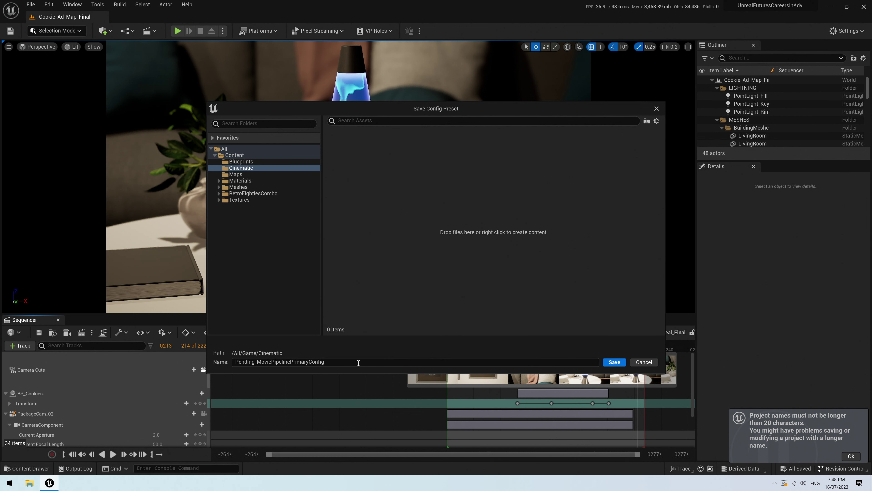
{"action": "type", "text": "MainPreset"}
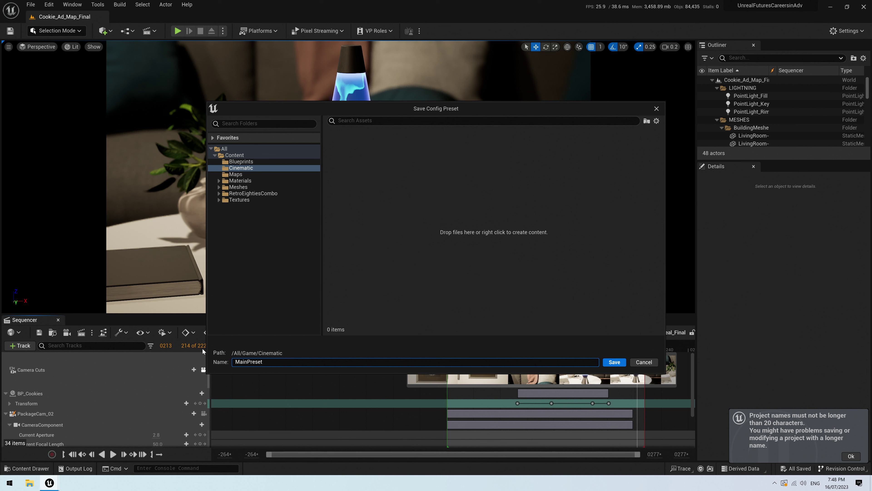
{"action": "key", "text": "Return"}
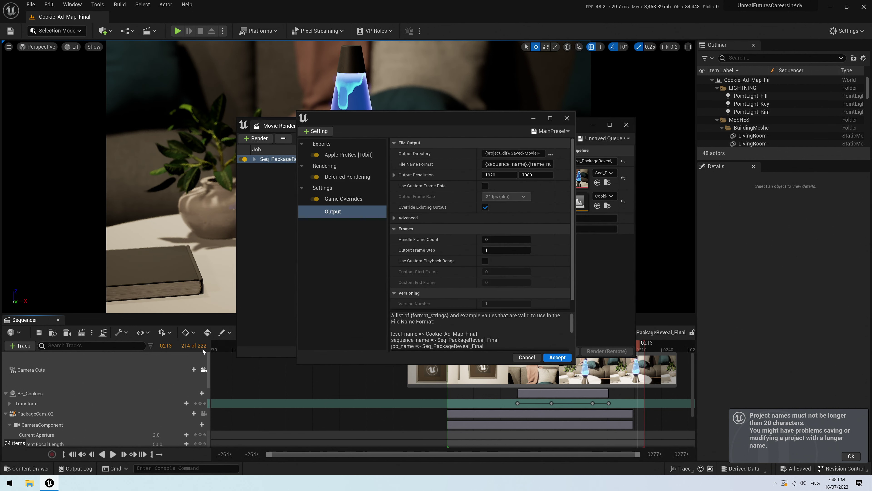
Step: Accept the job's render configuration and return from the Movie Render Queue to the Cinematic folder's assets
{"action": "left_click", "coordinate": [559, 358]}
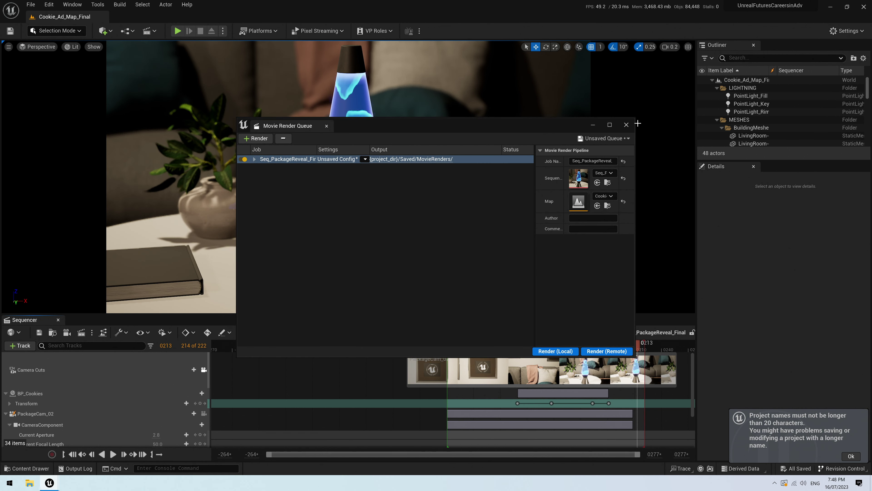
{"action": "left_click", "coordinate": [627, 124]}
{"action": "key", "text": "ctrl+space"}
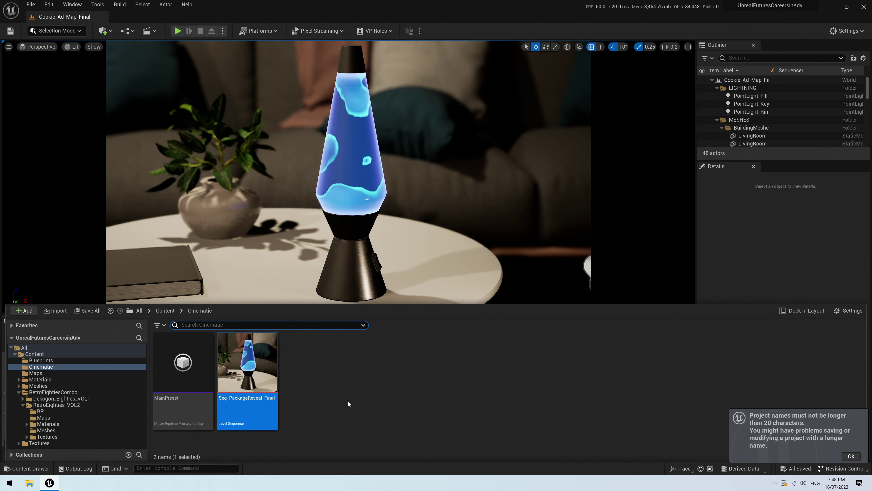
{"action": "right_click", "coordinate": [348, 401]}
{"action": "mouse_move", "coordinate": [394, 363]}
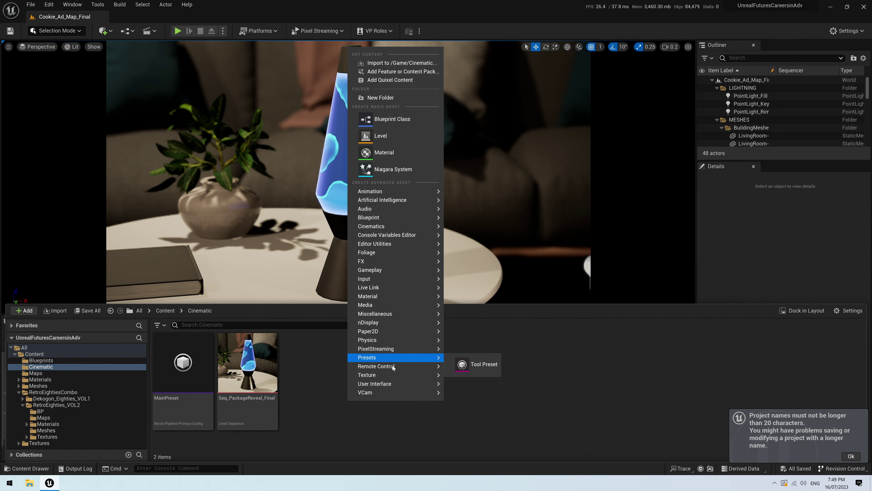
{"action": "left_click", "coordinate": [392, 119]}
{"action": "type", "text": "Moviepipeline"}
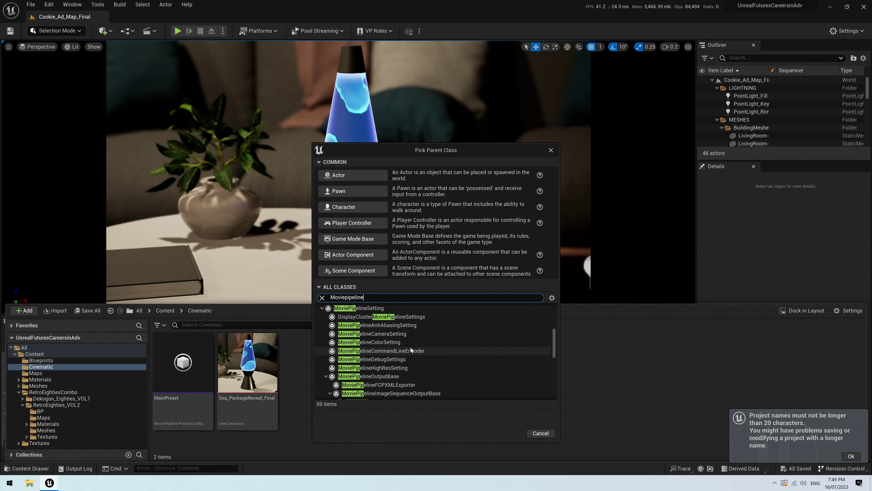
{"action": "type", "text": " primary"}
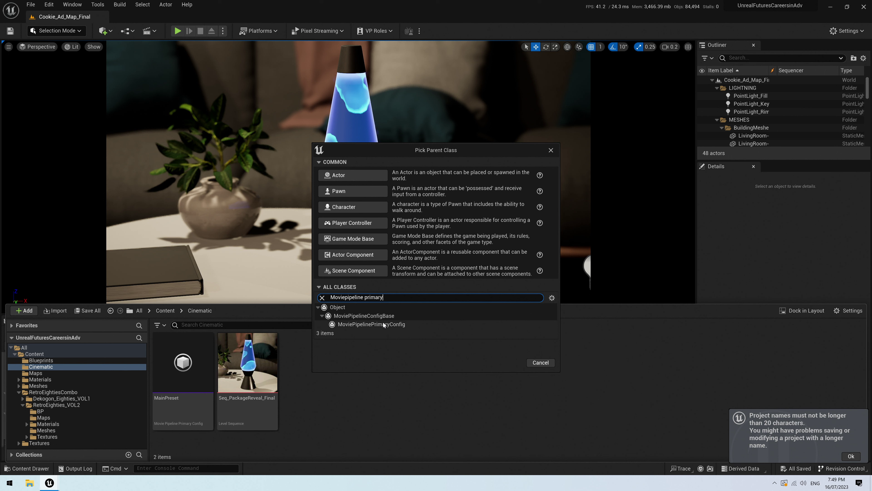
{"action": "left_click", "coordinate": [384, 325]}
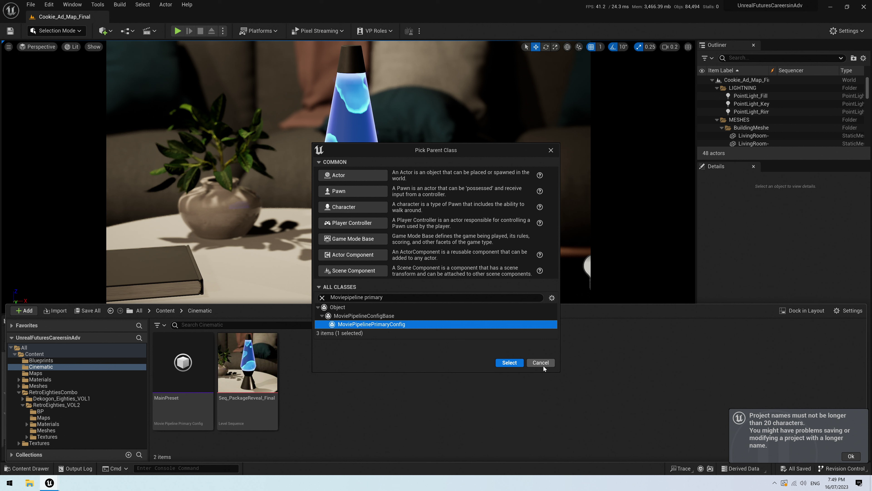
{"action": "left_click", "coordinate": [543, 367]}
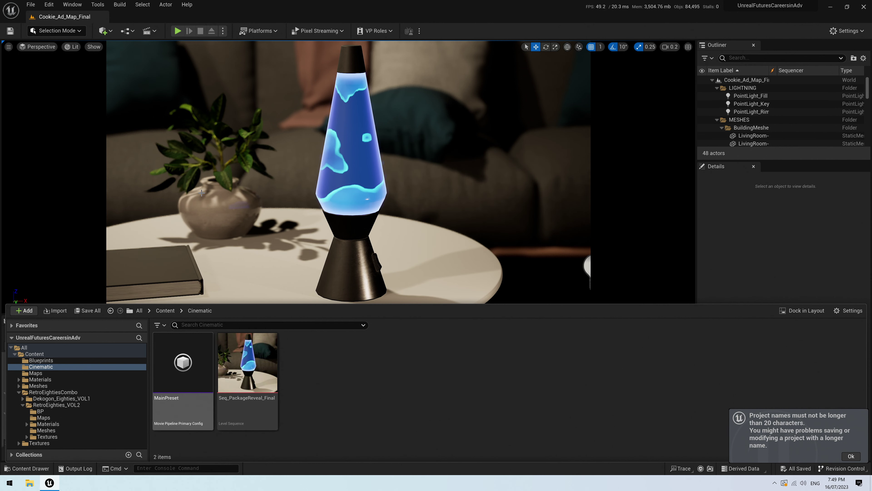
Step: Create a Render Grid asset named RG_Main in the Cinematic folder
{"action": "right_click", "coordinate": [334, 384]}
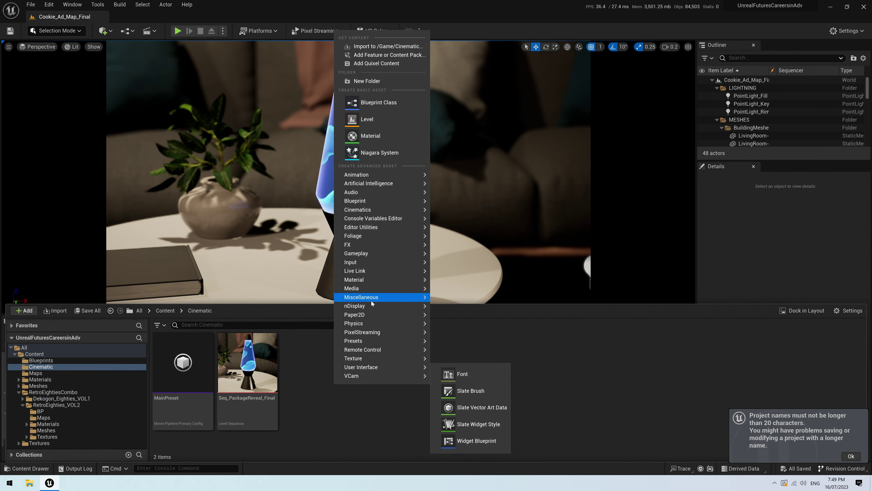
{"action": "mouse_move", "coordinate": [367, 297]}
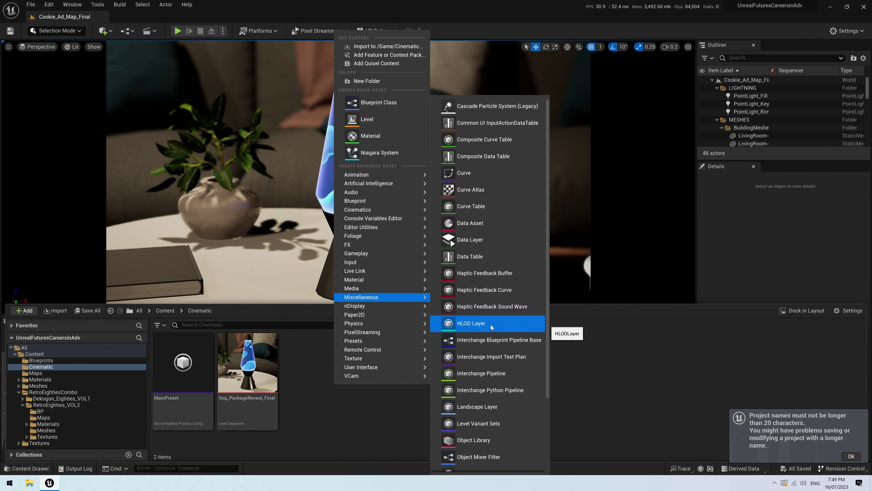
{"action": "scroll", "coordinate": [492, 327], "scroll_direction": "down", "scroll_amount": 4}
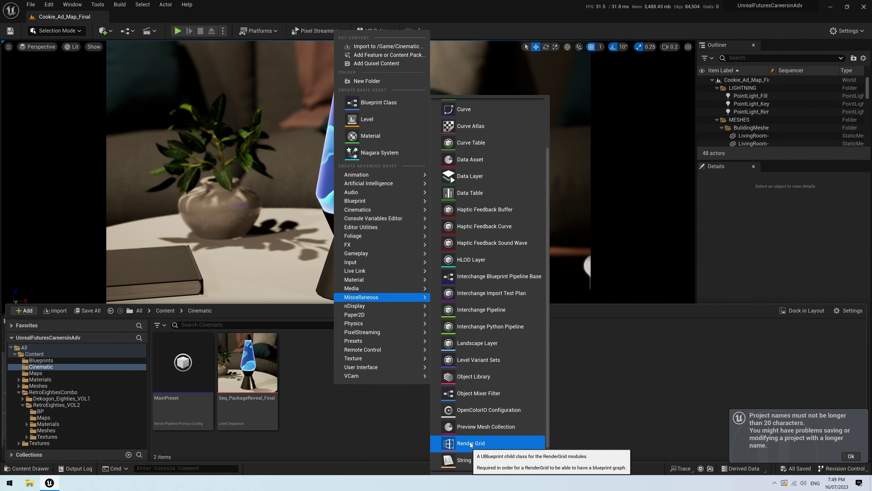
{"action": "left_click", "coordinate": [470, 444]}
{"action": "type", "text": "RR"}
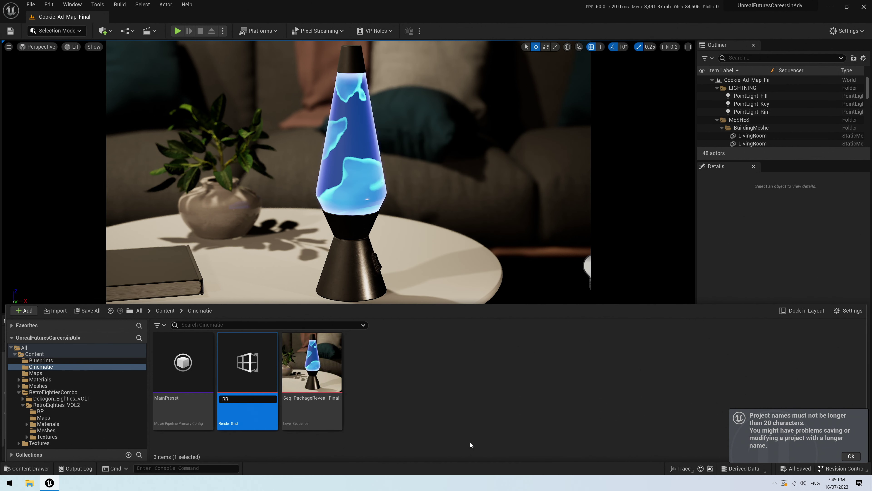
{"action": "key", "text": "BackSpace"}
{"action": "type", "text": "G_Main"}
{"action": "key", "text": "Return"}
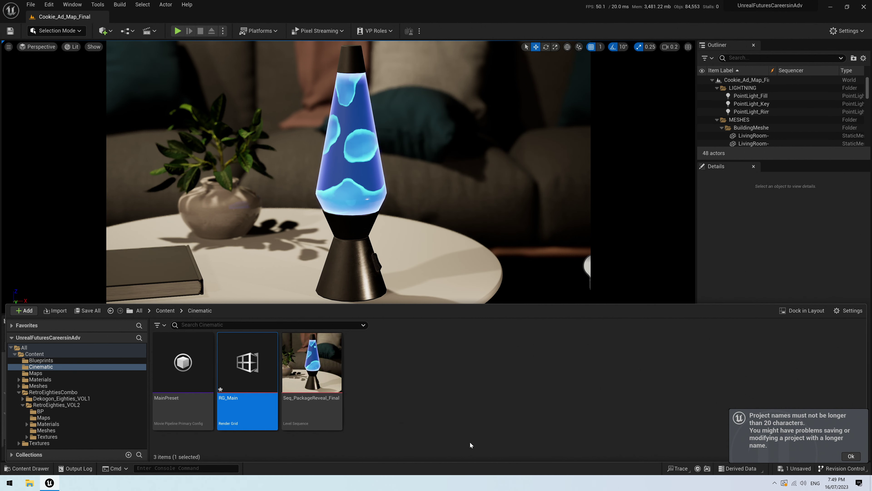
Step: Open the RG_Main render grid in a maximized window, compile it, and look over its event graph logic
{"action": "double_click", "coordinate": [268, 402]}
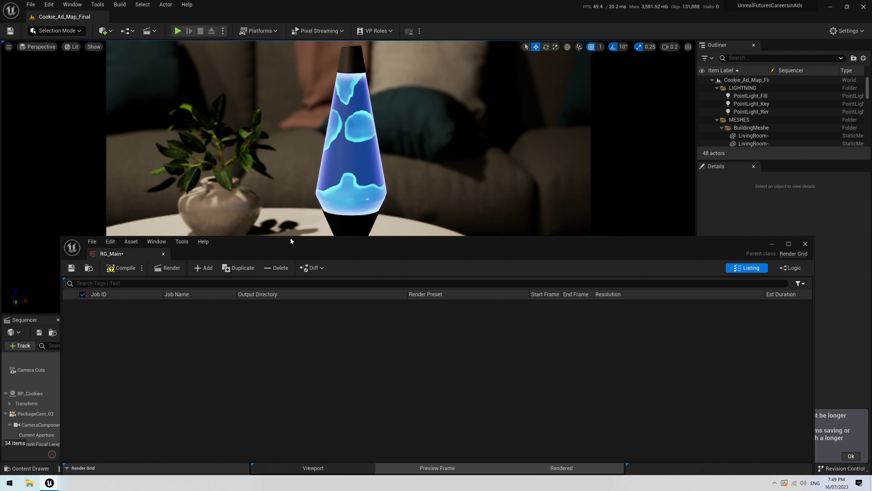
{"action": "double_click", "coordinate": [290, 240]}
{"action": "left_click", "coordinate": [51, 32]}
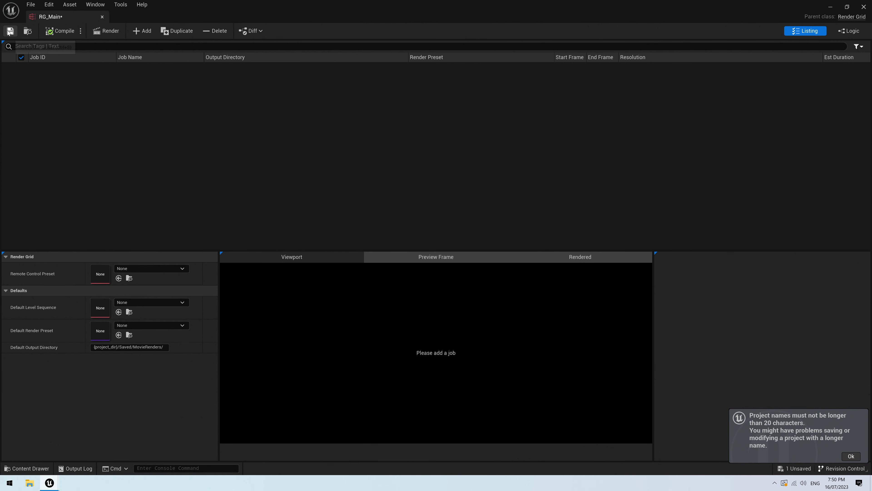
{"action": "left_click", "coordinate": [848, 31]}
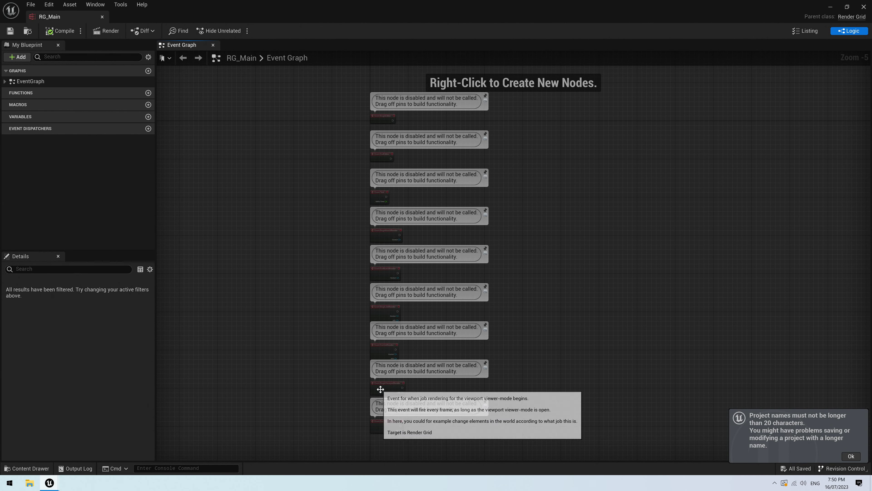
{"action": "left_click", "coordinate": [807, 30]}
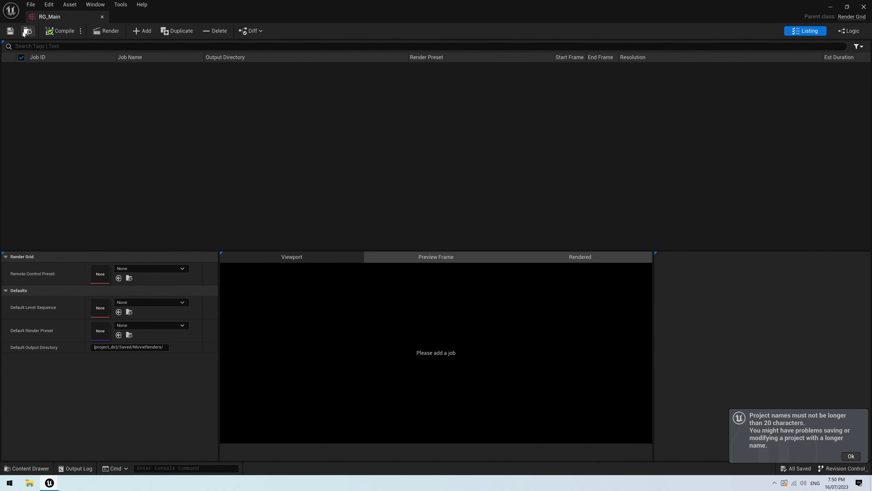
Step: Add a render grid job that uses the MainPreset render preset and the Seq_PackageReveal_Final level sequence
{"action": "left_click", "coordinate": [139, 31]}
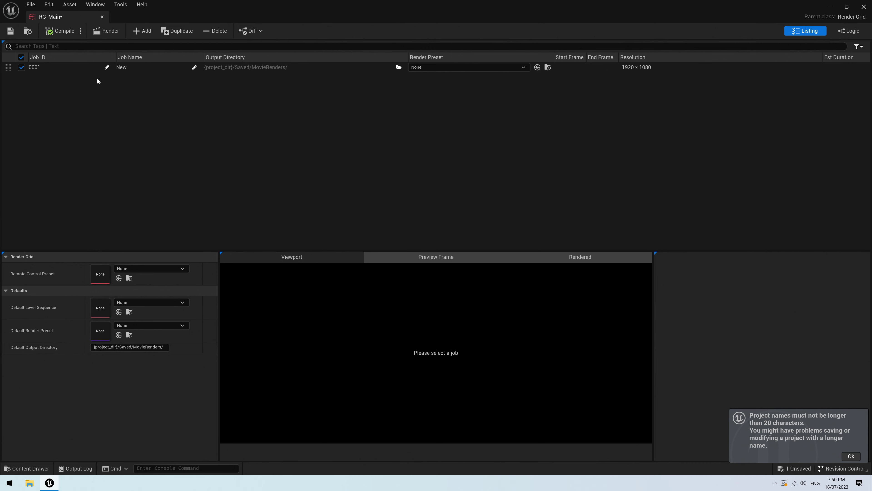
{"action": "left_click", "coordinate": [468, 69]}
{"action": "left_click", "coordinate": [473, 176]}
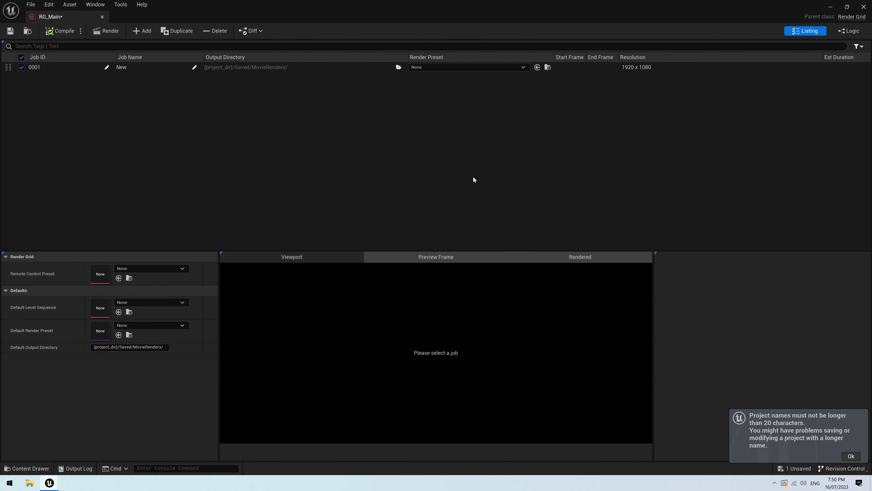
{"action": "left_click", "coordinate": [293, 71]}
{"action": "left_click", "coordinate": [789, 279]}
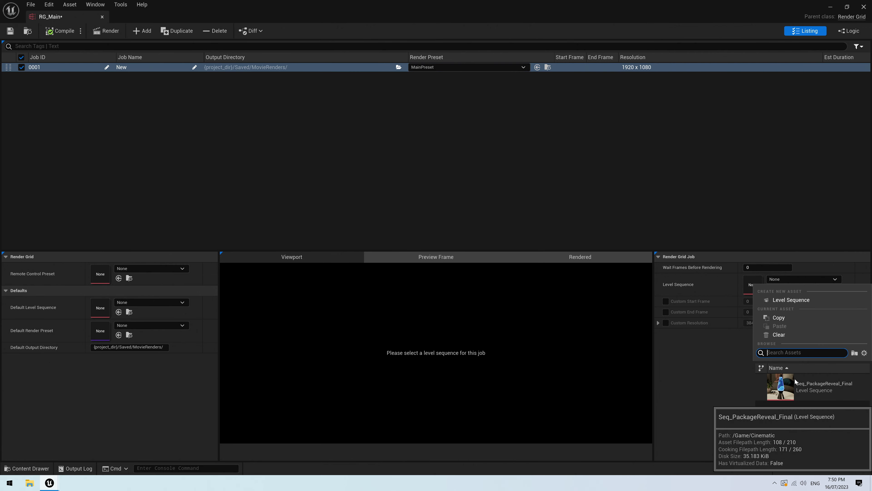
{"action": "left_click", "coordinate": [795, 379]}
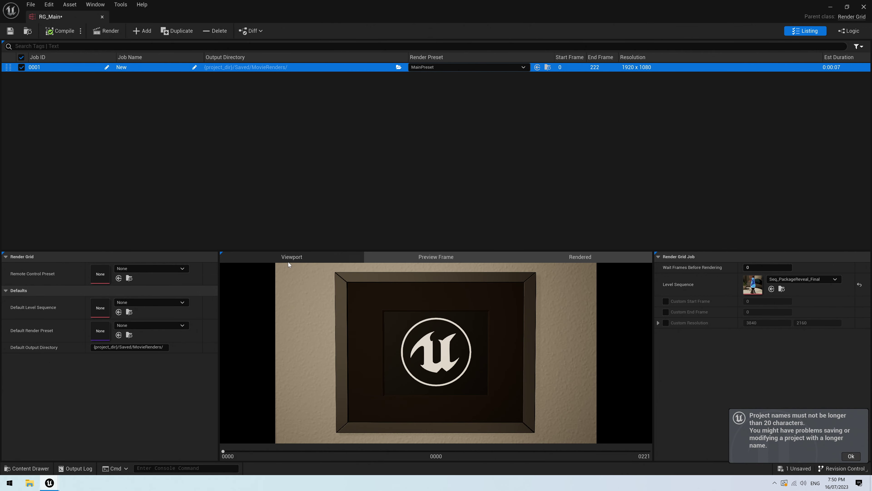
Step: Scrub the job's preview to frame 70 and compare the live viewport with the rendered preview frame
{"action": "left_click_drag", "start_coordinate": [240, 453], "coordinate": [356, 448]}
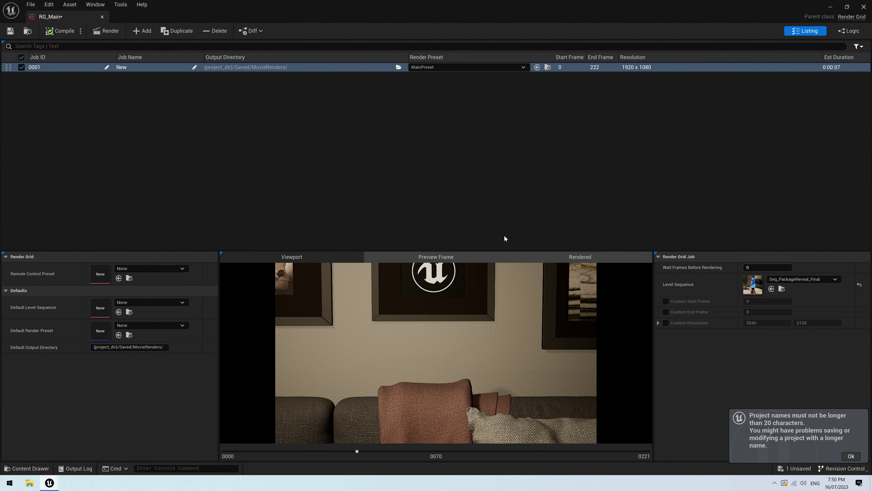
{"action": "left_click", "coordinate": [451, 258]}
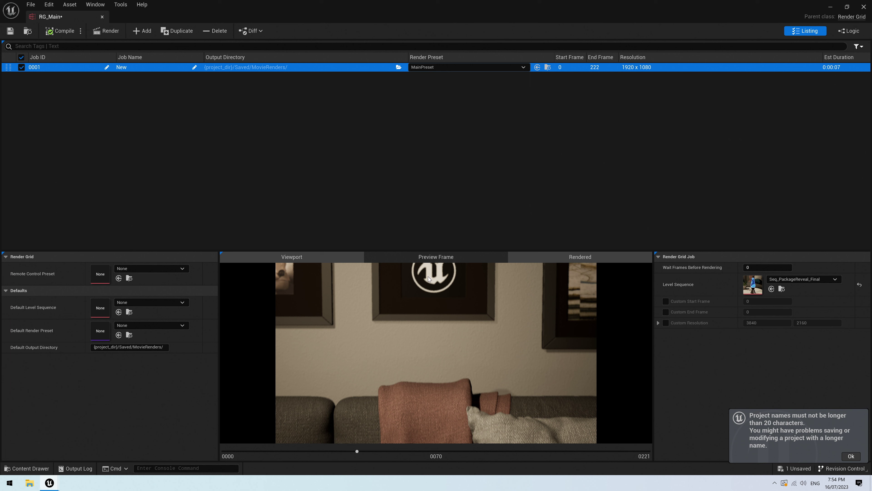
{"action": "left_click", "coordinate": [300, 257]}
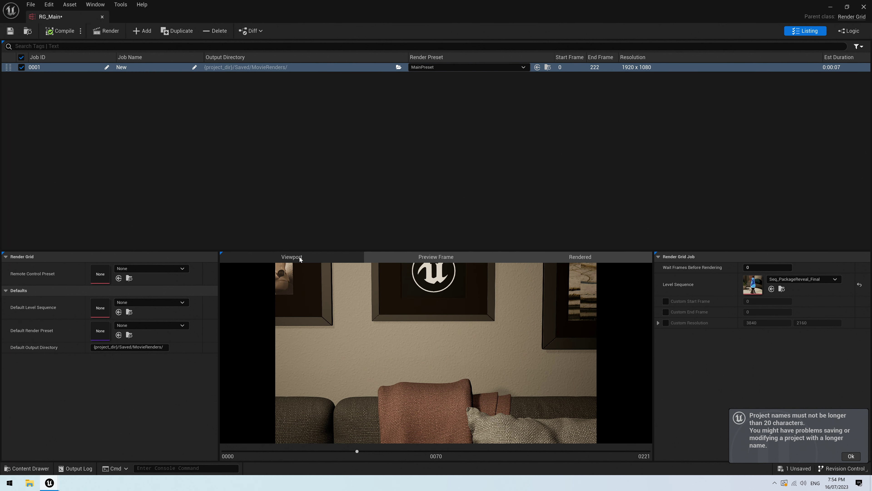
{"action": "left_click", "coordinate": [460, 254]}
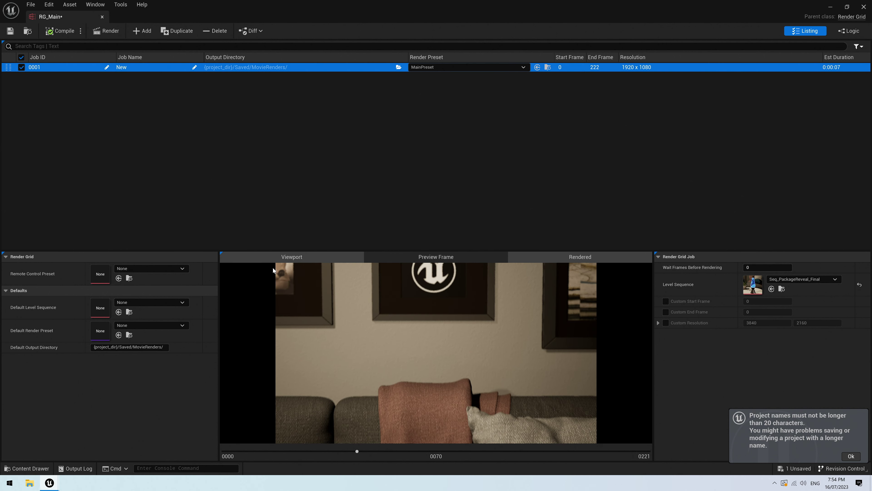
{"action": "left_click", "coordinate": [273, 260]}
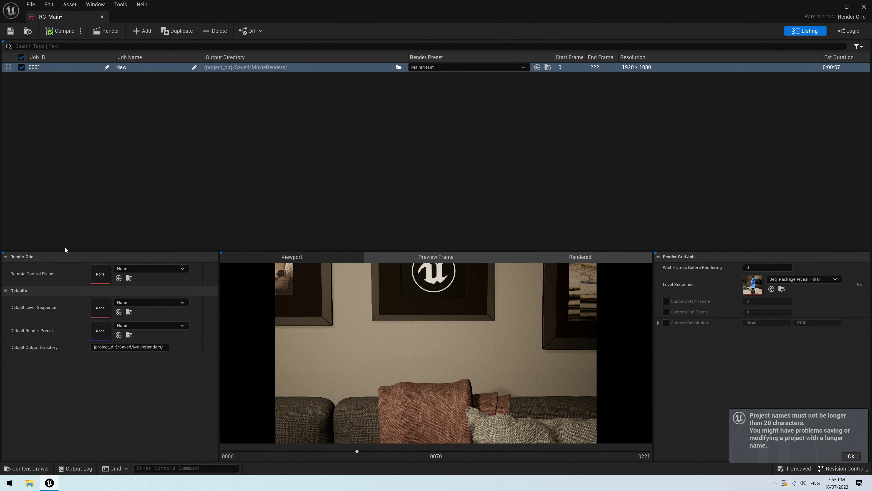
Step: Return to the level editor and create a Remote Control Preset named RCP_Cookie_Ad in the Cinematic folder
{"action": "left_click", "coordinate": [831, 7]}
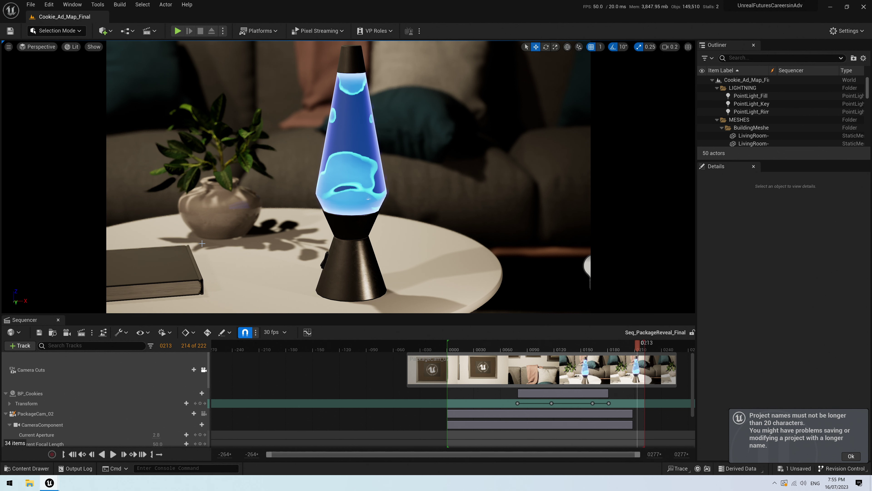
{"action": "left_click", "coordinate": [31, 468]}
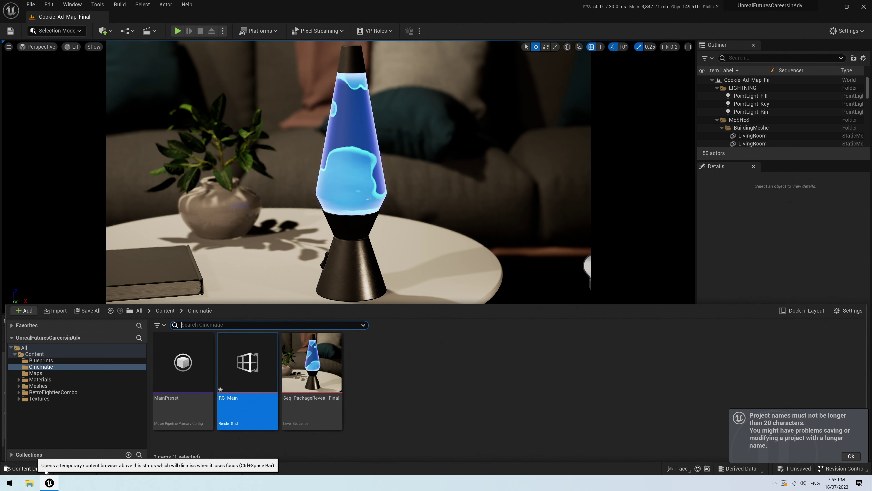
{"action": "right_click", "coordinate": [385, 386]}
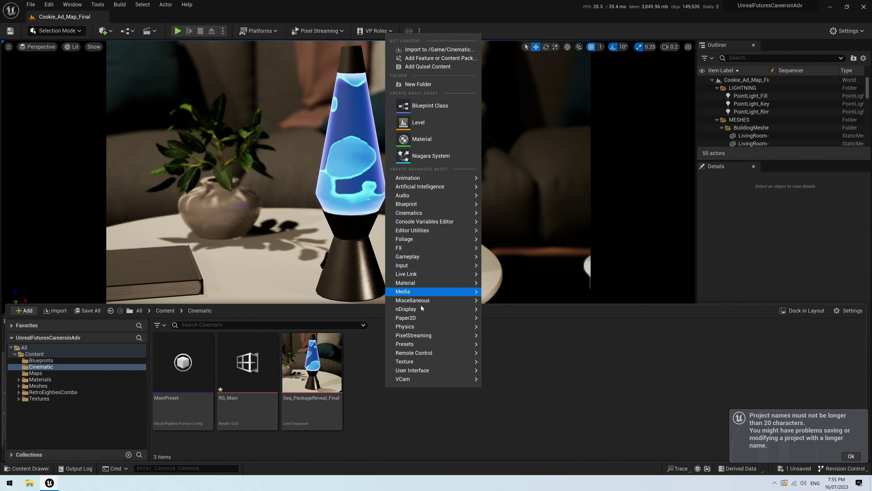
{"action": "mouse_move", "coordinate": [417, 354]}
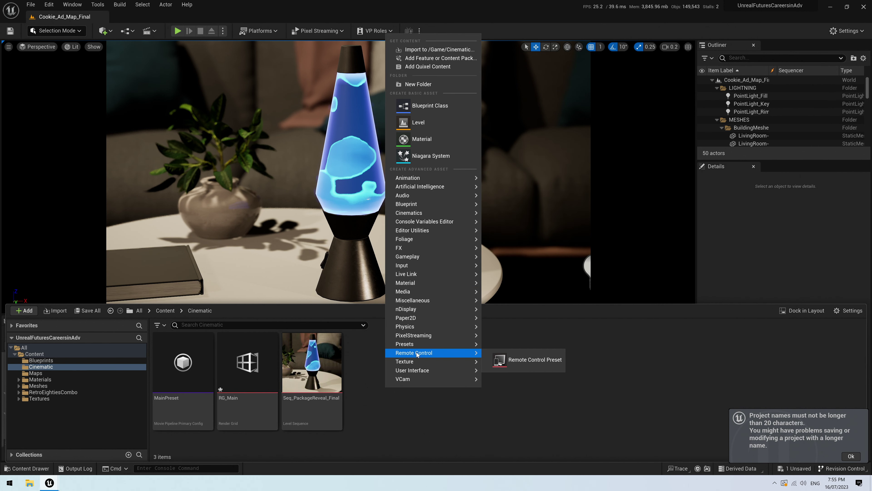
{"action": "left_click", "coordinate": [533, 360]}
{"action": "type", "text": "RCP_"}
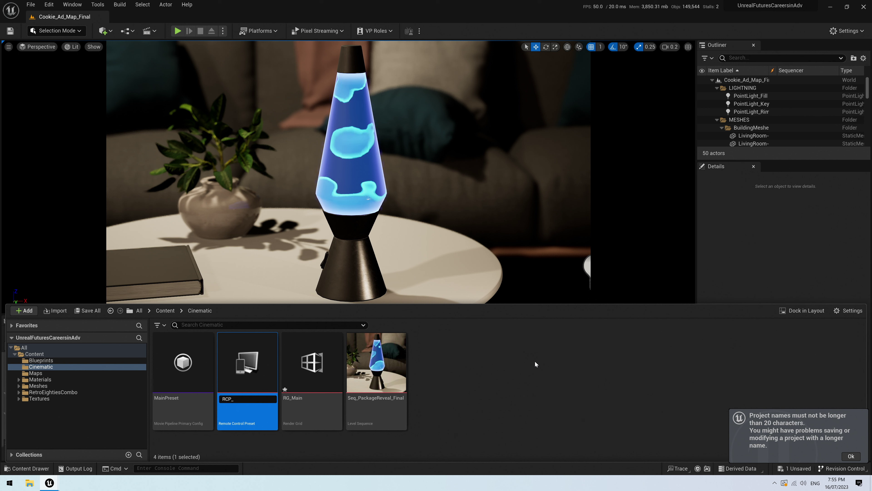
{"action": "type", "text": "Coo"}
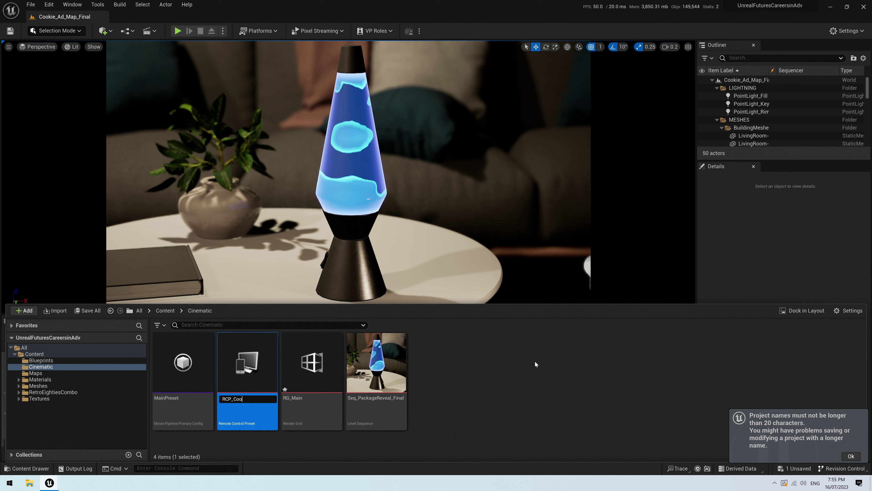
{"action": "type", "text": "kie_Ad"}
{"action": "key", "text": "Return"}
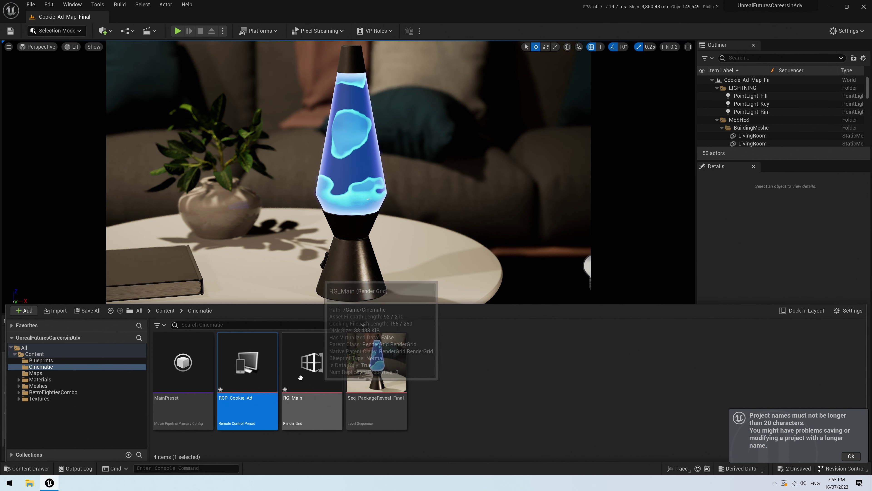
Step: Open the RCP_Cookie_Ad preset beside the level's actor list and dismiss the project name length notification
{"action": "double_click", "coordinate": [247, 371]}
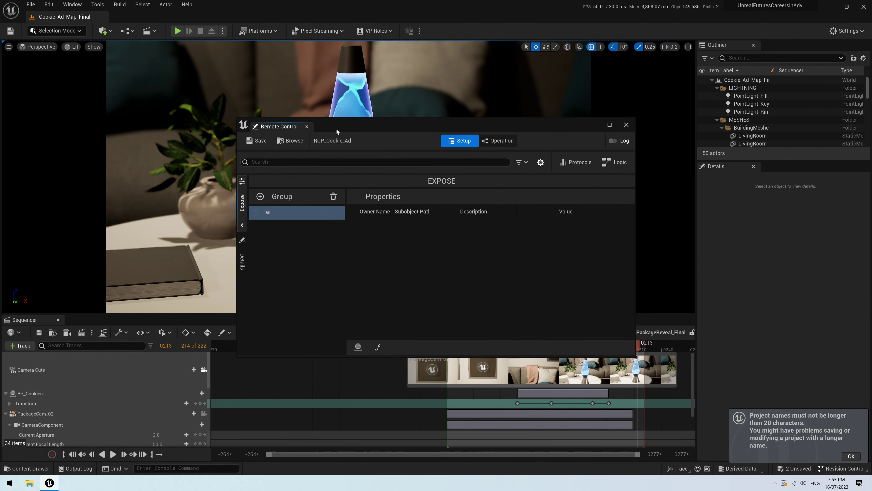
{"action": "left_click_drag", "start_coordinate": [336, 129], "coordinate": [228, 88]}
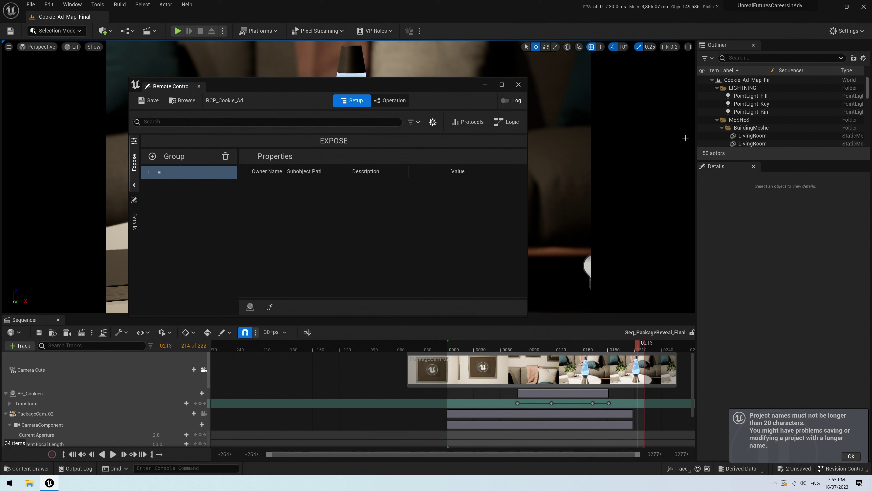
{"action": "scroll", "coordinate": [751, 115], "scroll_direction": "down", "scroll_amount": 3}
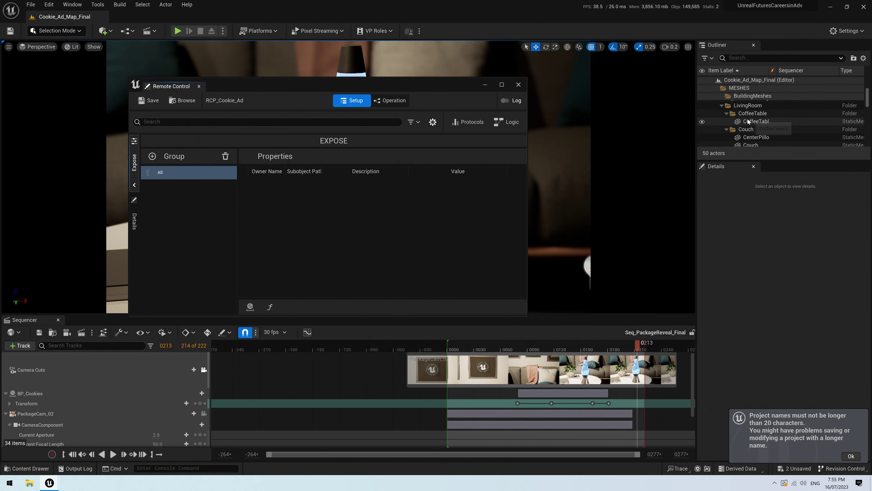
{"action": "left_click", "coordinate": [750, 121]}
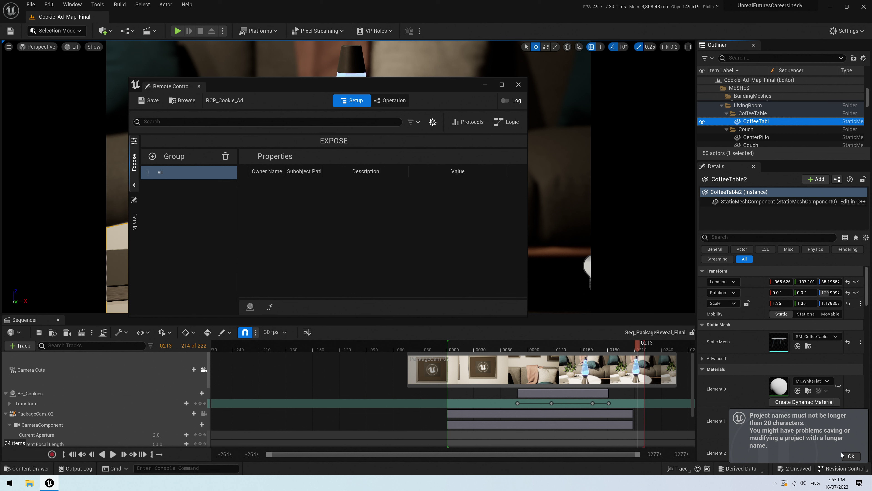
{"action": "left_click", "coordinate": [854, 457]}
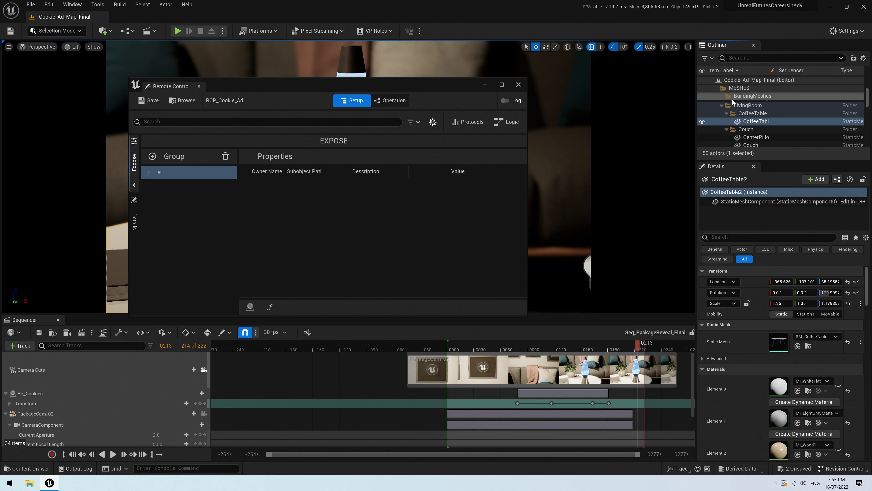
Step: Select the SM_Lavalamp_01a lamp in the level and expose its Static Mesh property in the RCP_Cookie_Ad preset
{"action": "scroll", "coordinate": [753, 121], "scroll_direction": "down", "scroll_amount": 2}
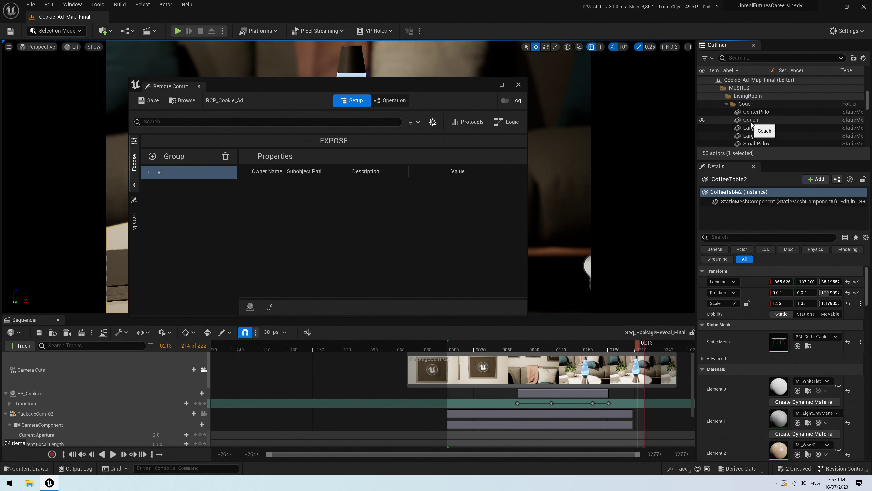
{"action": "scroll", "coordinate": [751, 122], "scroll_direction": "down", "scroll_amount": 3}
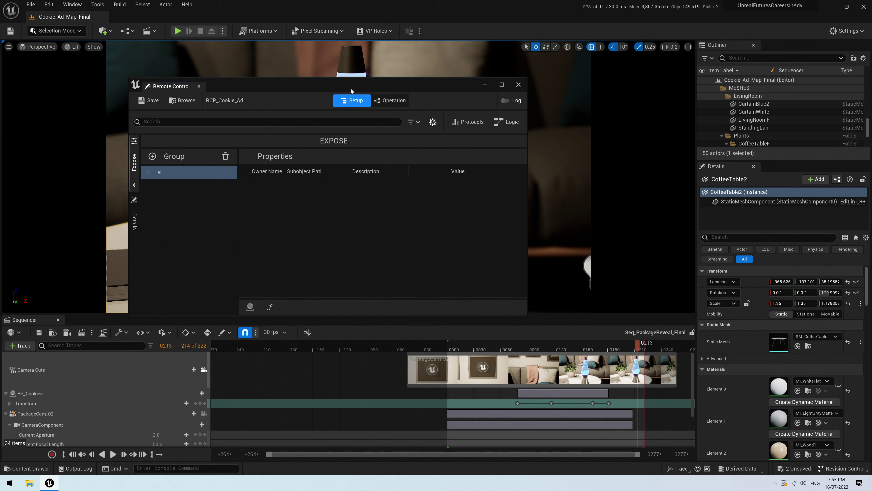
{"action": "left_click", "coordinate": [342, 56]}
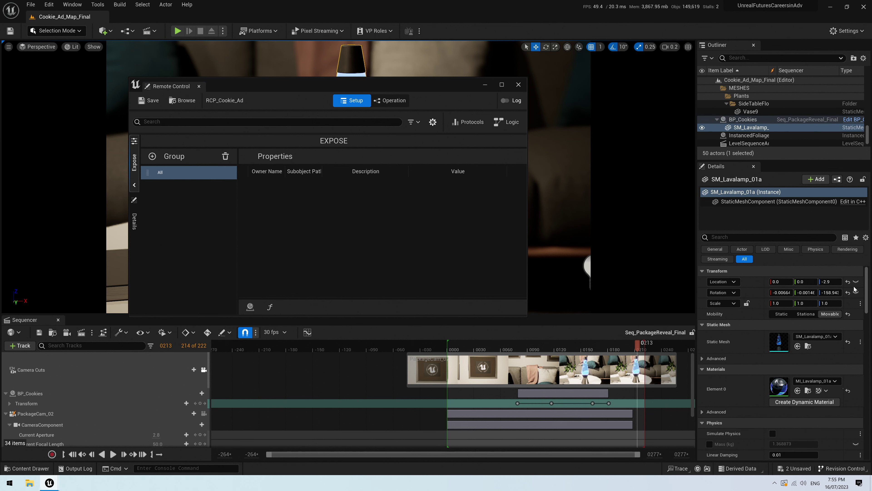
{"action": "left_click", "coordinate": [861, 341]}
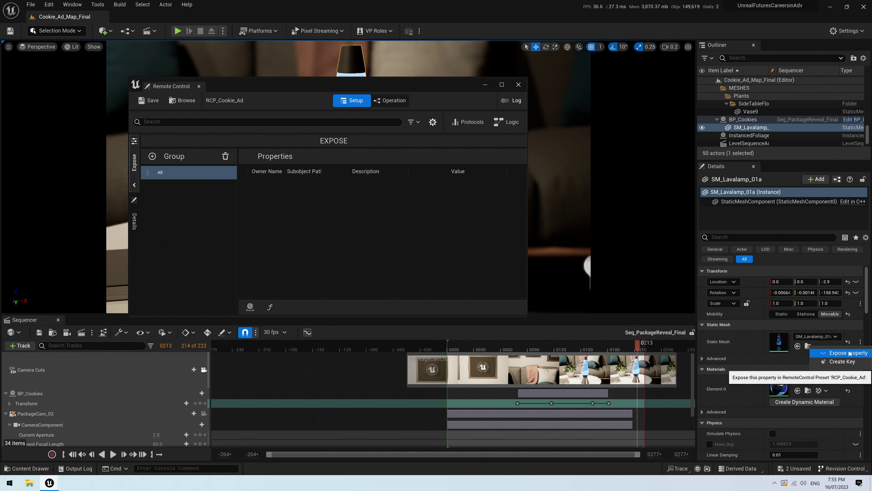
{"action": "left_click", "coordinate": [850, 352]}
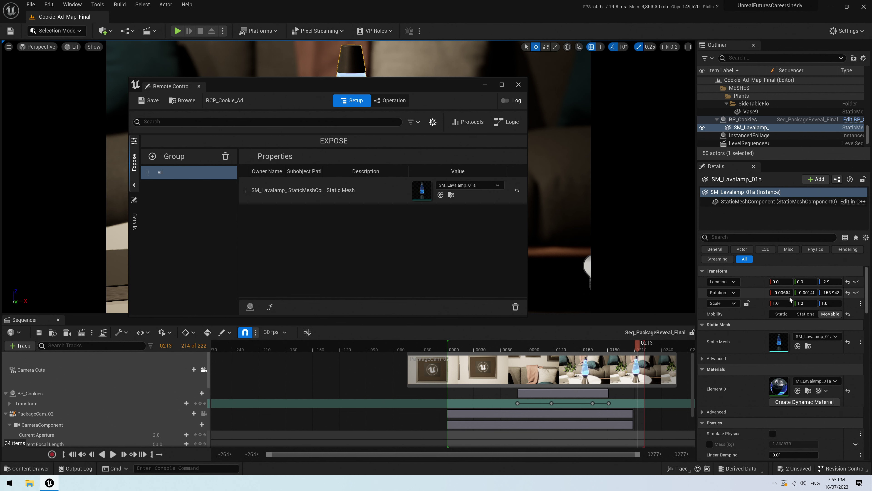
Step: Expose the SM_Lavalamp_01a lamp's Location and Rotation properties in the RCP_Cookie_Ad preset
{"action": "left_click", "coordinate": [857, 281]}
{"action": "left_click", "coordinate": [857, 292]}
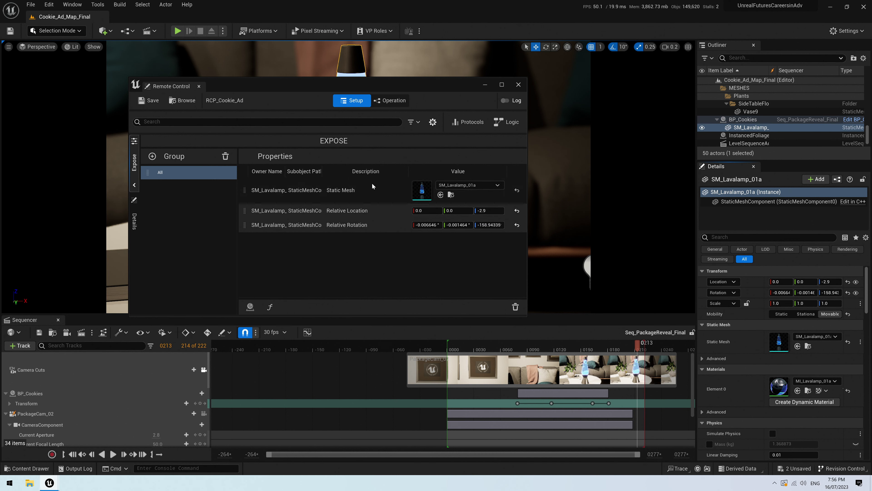
Step: Select the PointLight_Fill light in the level and expose its Intensity and Light Color in the preset
{"action": "scroll", "coordinate": [749, 138], "scroll_direction": "up", "scroll_amount": 5}
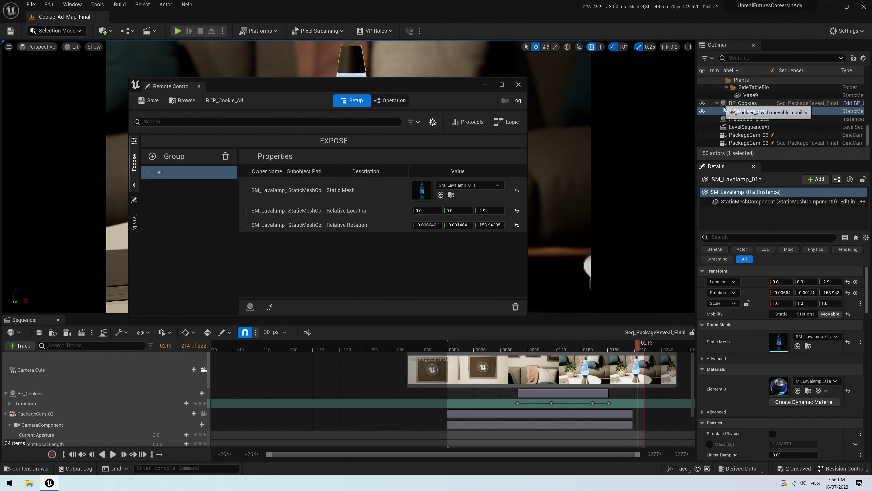
{"action": "scroll", "coordinate": [749, 138], "scroll_direction": "up", "scroll_amount": 5}
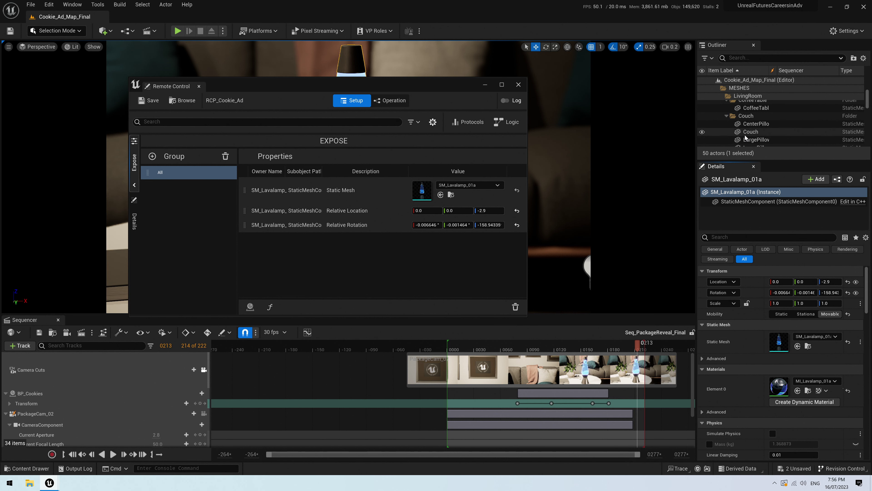
{"action": "left_click", "coordinate": [751, 96]}
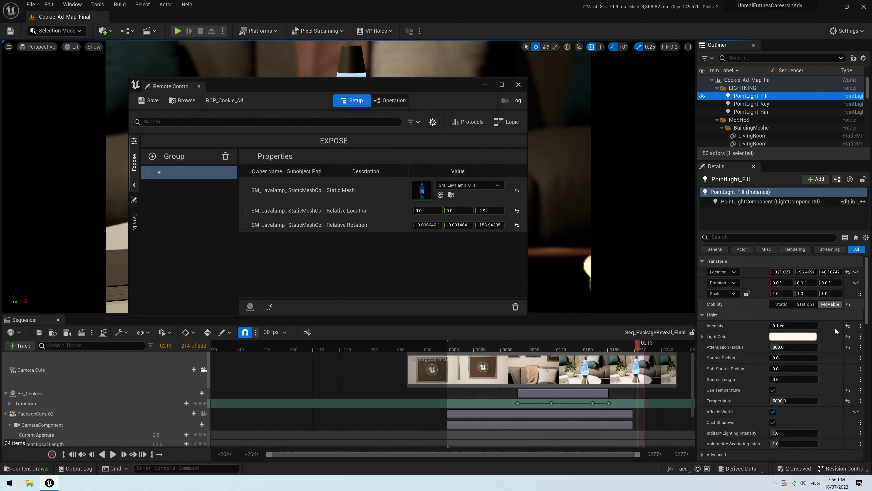
{"action": "left_click", "coordinate": [861, 326]}
{"action": "left_click", "coordinate": [847, 337]}
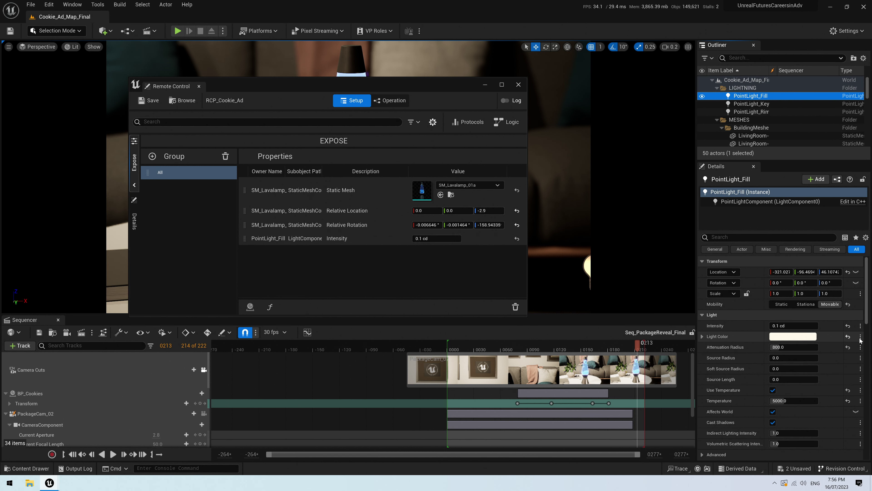
{"action": "left_click", "coordinate": [860, 336]}
{"action": "left_click", "coordinate": [848, 348]}
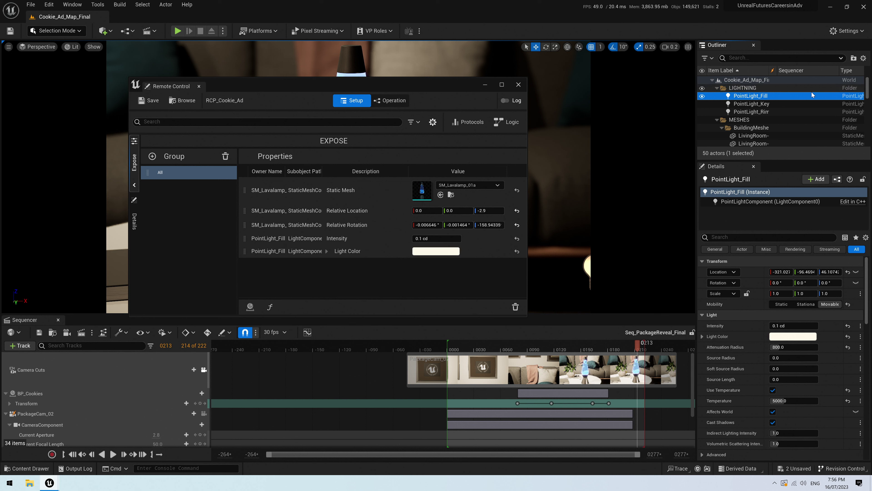
Step: Select the PointLight_Key light and expose its Intensity and Light Color in the preset
{"action": "left_click", "coordinate": [786, 103]}
{"action": "left_click", "coordinate": [861, 326]}
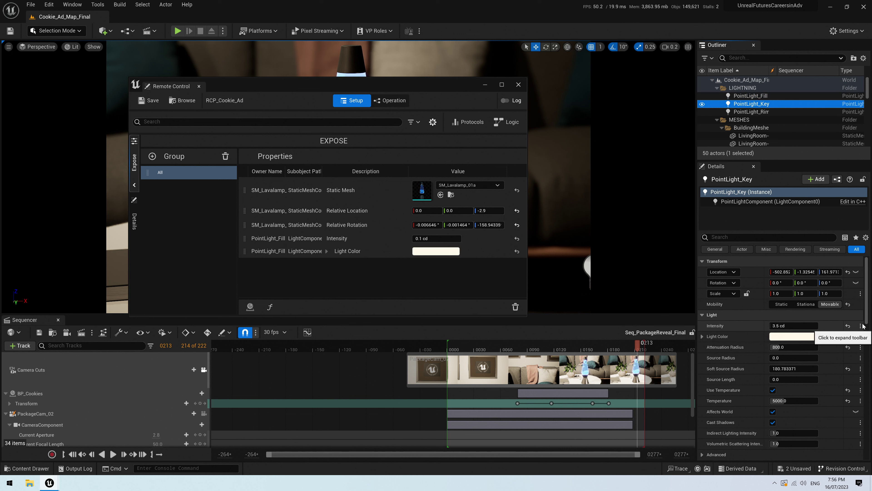
{"action": "left_click", "coordinate": [848, 336]}
{"action": "left_click", "coordinate": [860, 336]}
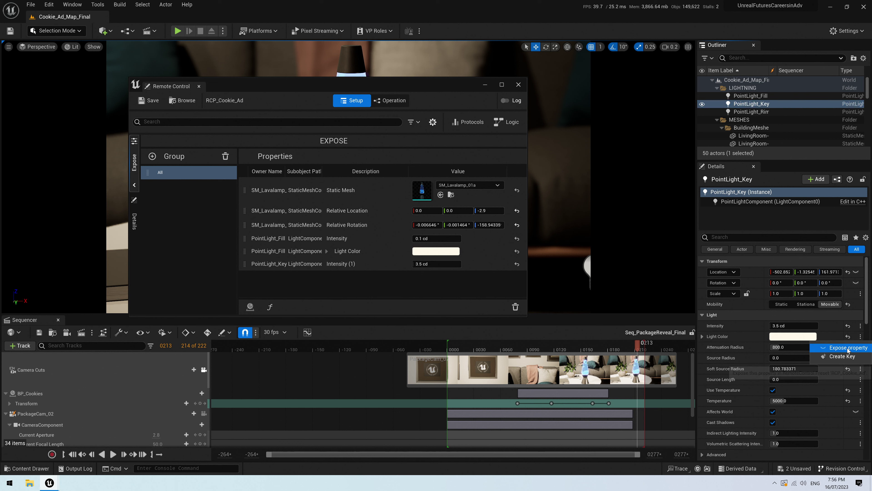
{"action": "left_click", "coordinate": [848, 347]}
Step: Expose the PointLight_Rim light's Intensity and Light Color, and save and close the RCP_Cookie_Ad preset
{"action": "left_click", "coordinate": [751, 112]}
{"action": "left_click", "coordinate": [861, 326]}
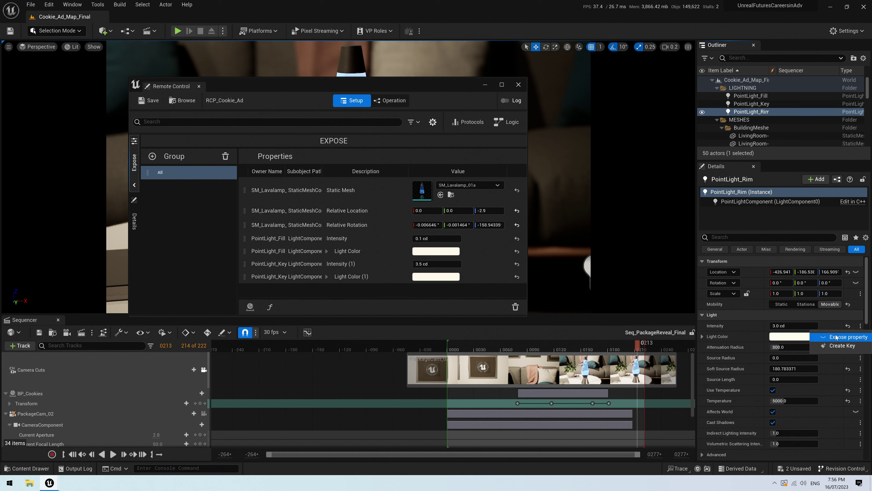
{"action": "left_click", "coordinate": [848, 337]}
{"action": "left_click", "coordinate": [860, 336]}
{"action": "left_click", "coordinate": [842, 348]}
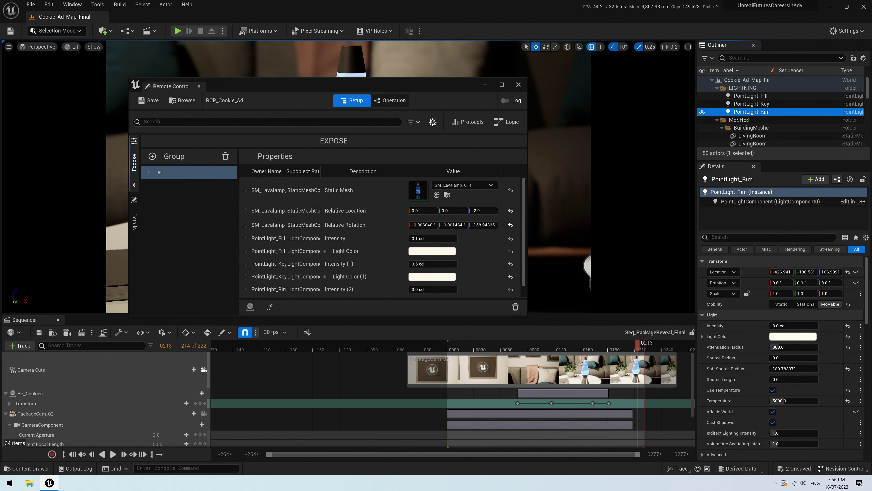
{"action": "left_click", "coordinate": [149, 100]}
{"action": "left_click", "coordinate": [518, 85]}
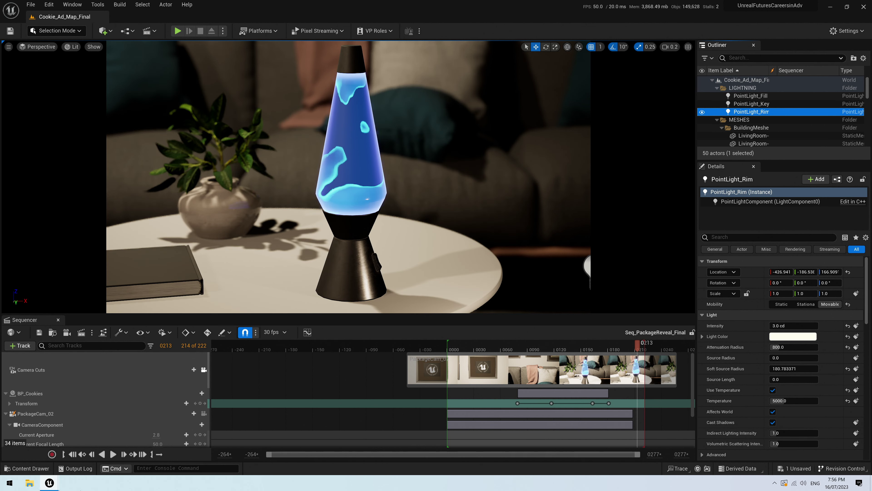
Step: Return to the RG_Main render grid, save it, and assign RCP_Cookie_Ad as its Remote Control Preset
{"action": "mouse_move", "coordinate": [49, 482]}
{"action": "left_click", "coordinate": [102, 453]}
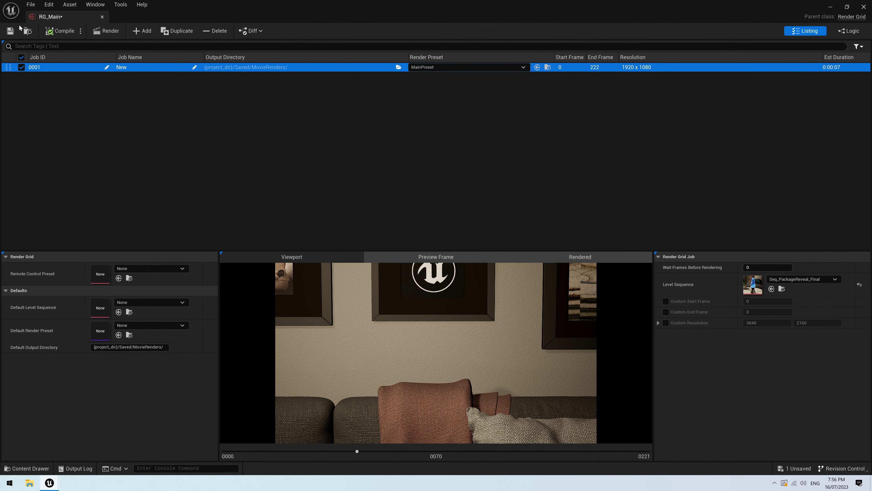
{"action": "left_click", "coordinate": [10, 31]}
{"action": "left_click", "coordinate": [124, 269]}
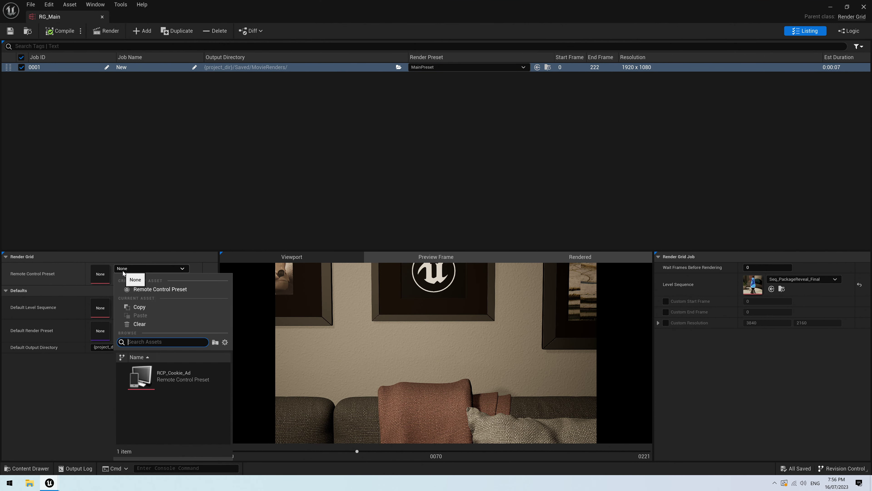
{"action": "left_click", "coordinate": [165, 376]}
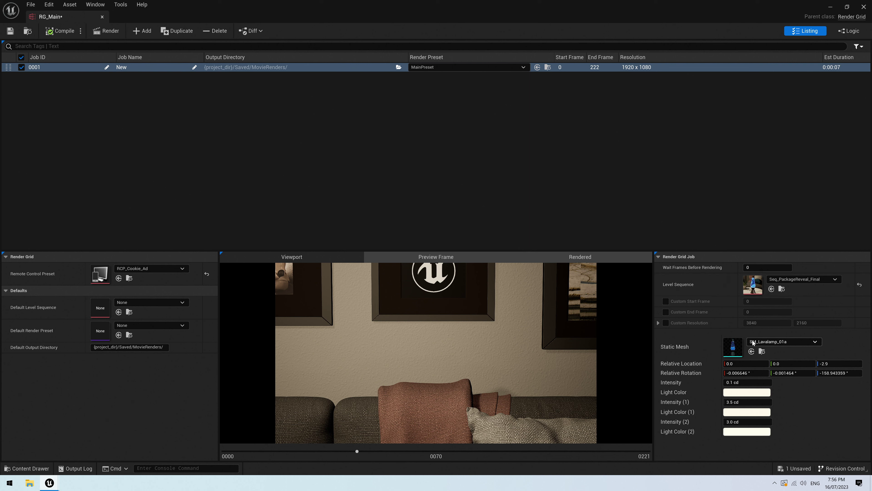
Step: With the preview at frame 180, duplicate job 0001 and set job 0002's Static Mesh to SM_KogonCamera_01b
{"action": "left_click_drag", "start_coordinate": [357, 447], "coordinate": [568, 453]}
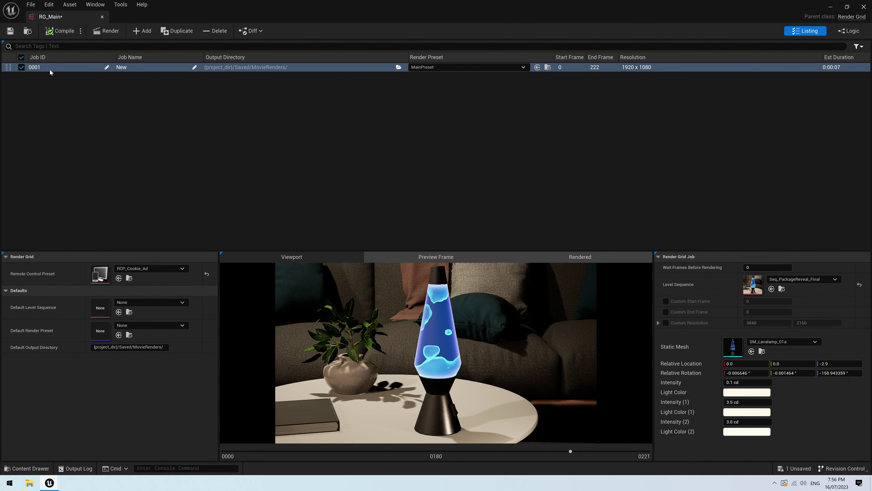
{"action": "left_click", "coordinate": [177, 31]}
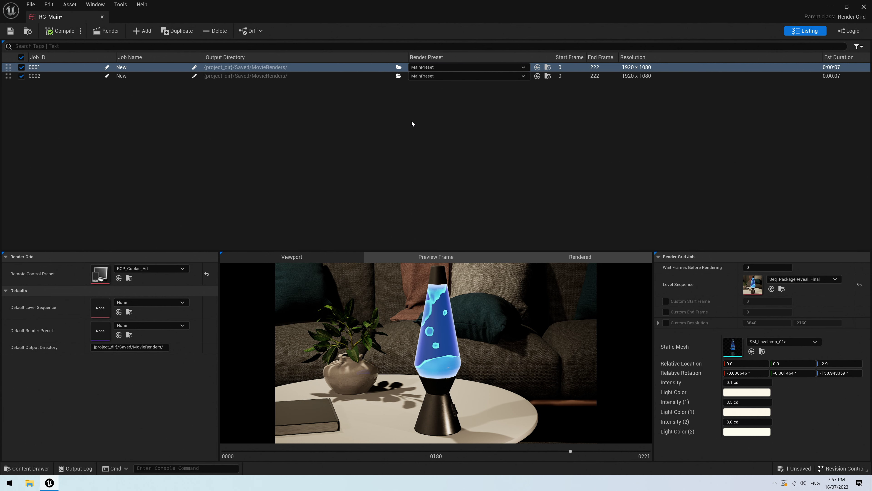
{"action": "left_click", "coordinate": [356, 76]}
{"action": "left_click", "coordinate": [768, 345]}
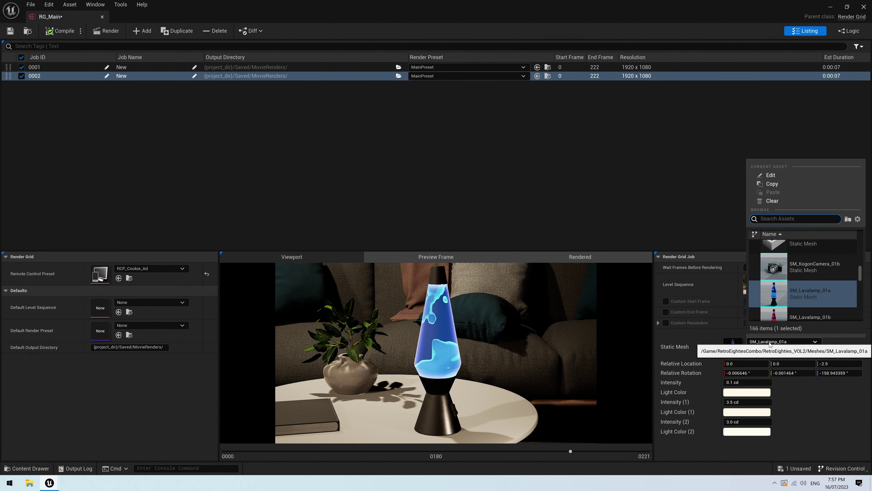
{"action": "left_click", "coordinate": [779, 267]}
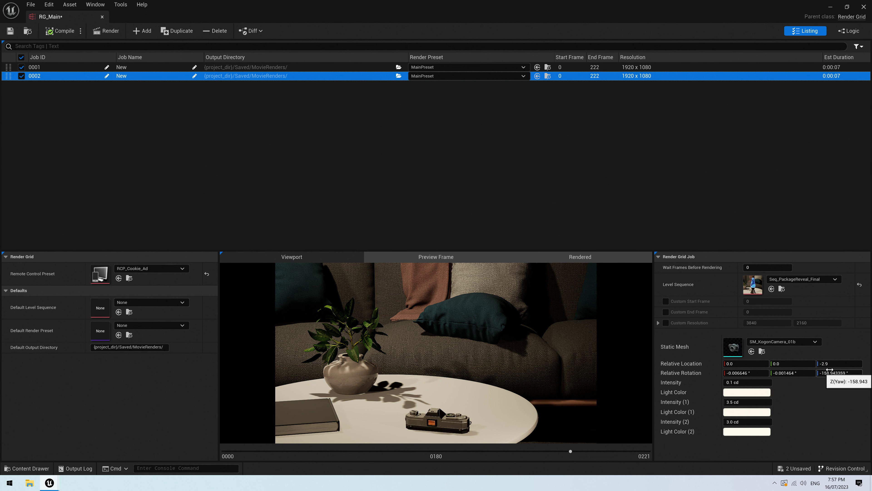
Step: Set the camera mesh's Relative Location Z to 2.0 in job 0002 and turn its Z rotation to about 26.3°
{"action": "mouse_move", "coordinate": [826, 364]}
{"action": "left_mouse_down"}
{"action": "mouse_move", "coordinate": [849, 364]}
{"action": "mouse_move", "coordinate": [824, 364]}
{"action": "left_mouse_up"}
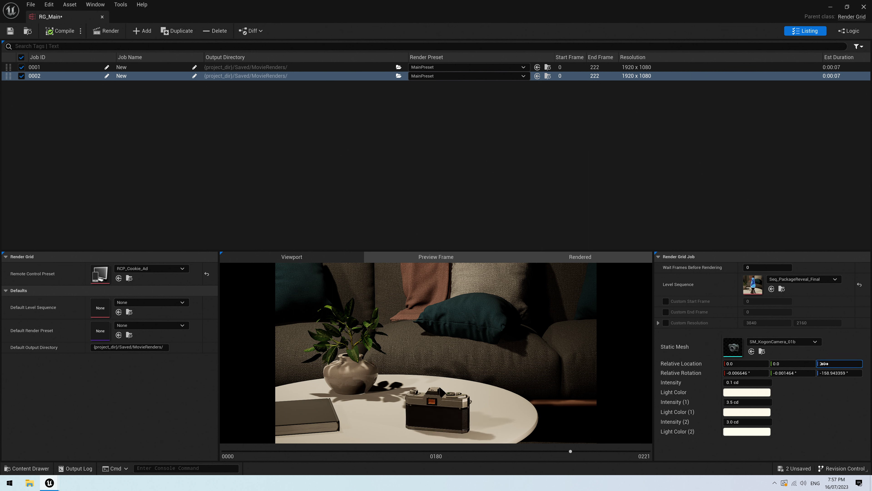
{"action": "left_click", "coordinate": [826, 365]}
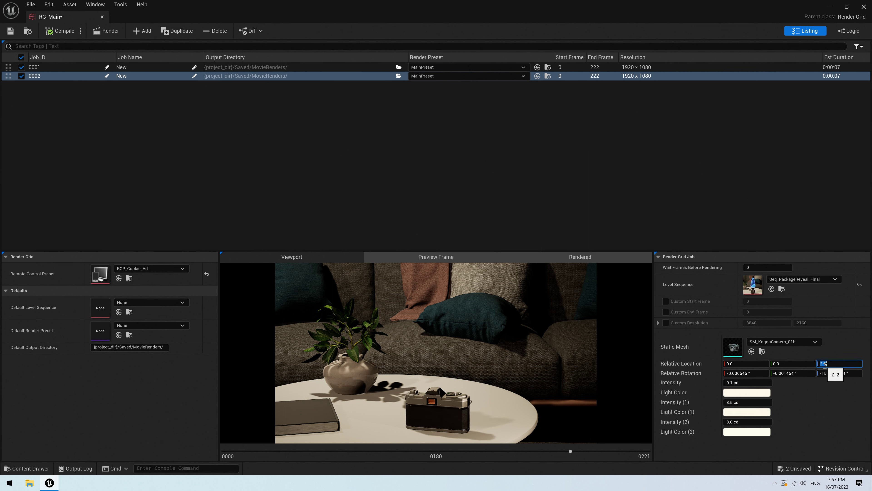
{"action": "key", "text": "Return"}
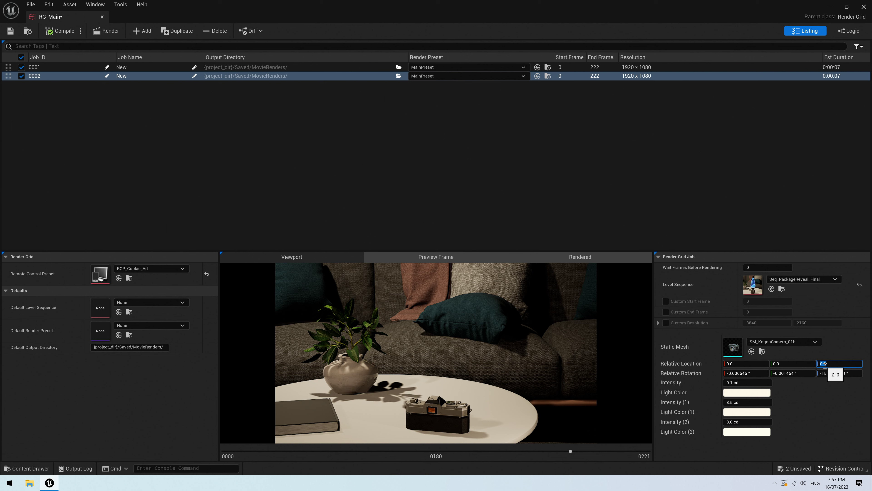
{"action": "type", "text": "2"}
{"action": "key", "text": "Return"}
{"action": "left_click_drag", "start_coordinate": [840, 372], "coordinate": [871, 373]}
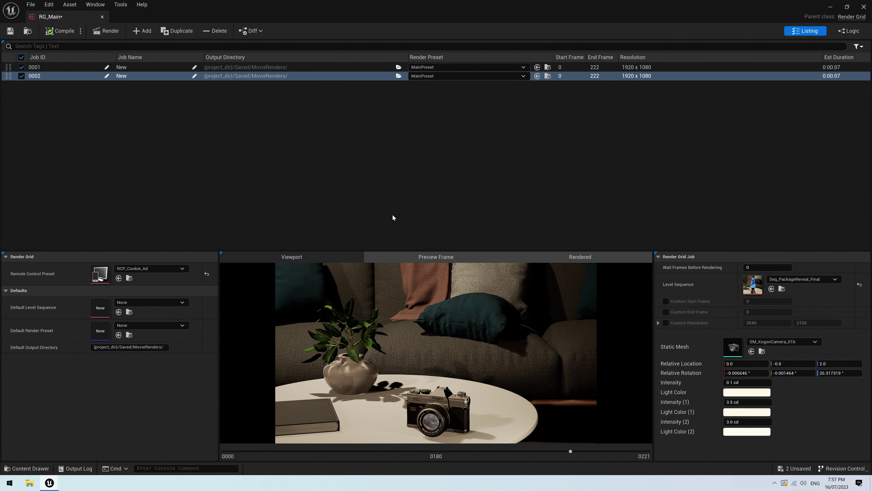
Step: Duplicate job 0002 and set the Static Mesh of job 0003 to SM_Dekoman_01a
{"action": "left_click", "coordinate": [176, 31]}
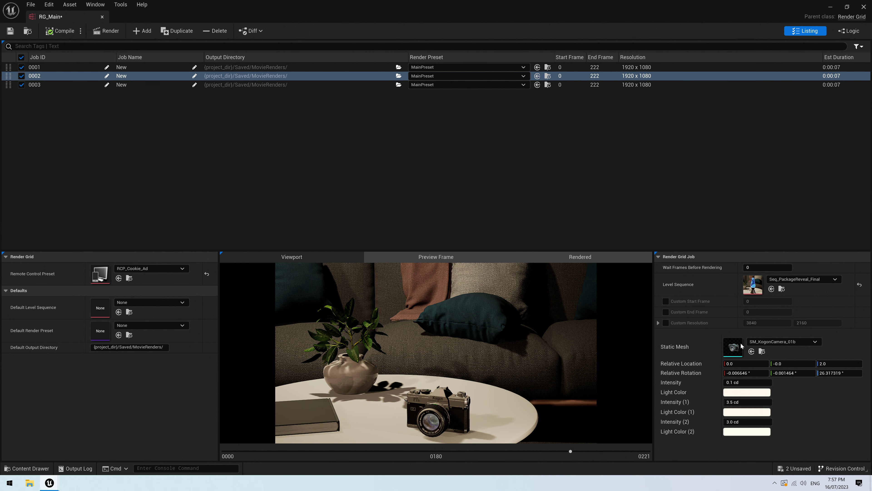
{"action": "left_click", "coordinate": [762, 344]}
{"action": "scroll", "coordinate": [809, 291], "scroll_direction": "up", "scroll_amount": 5}
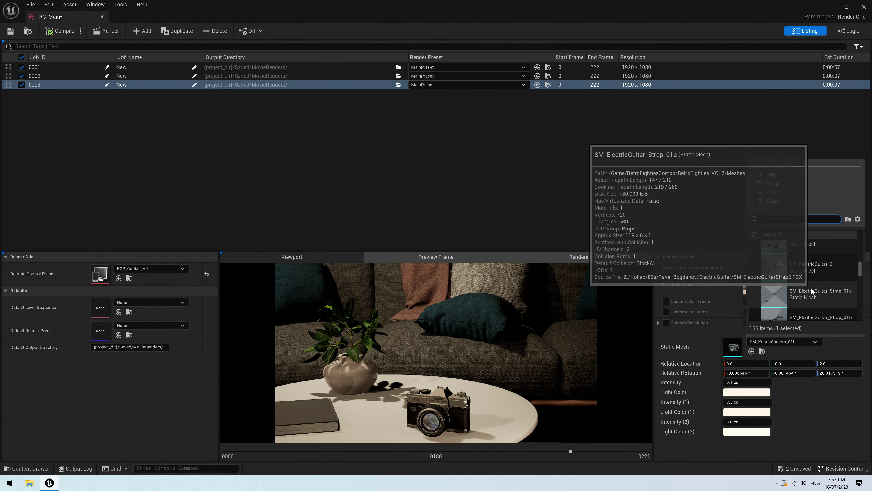
{"action": "scroll", "coordinate": [804, 276], "scroll_direction": "up", "scroll_amount": 5}
{"action": "scroll", "coordinate": [796, 265], "scroll_direction": "up", "scroll_amount": 3}
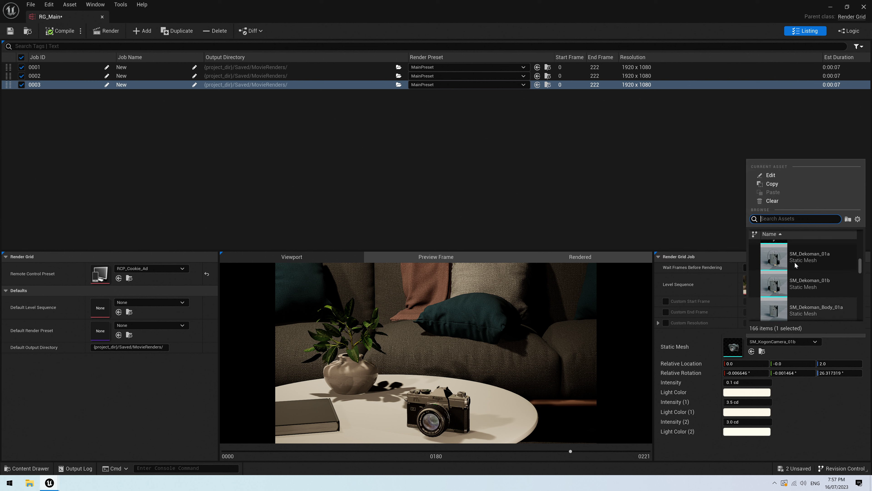
{"action": "left_click", "coordinate": [798, 298]}
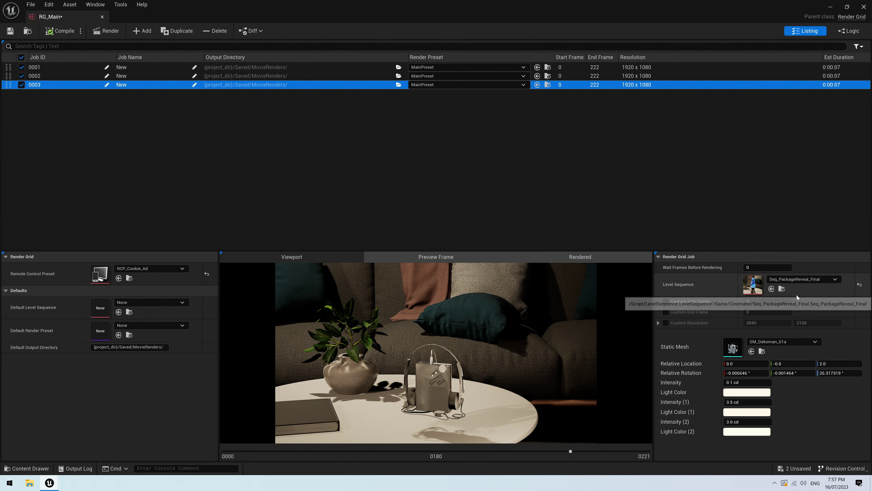
Step: Move the Dekoman mesh in job 0003 to a Relative Location of Y -8.0 and Z -3.0
{"action": "left_click_drag", "start_coordinate": [830, 364], "coordinate": [813, 364]}
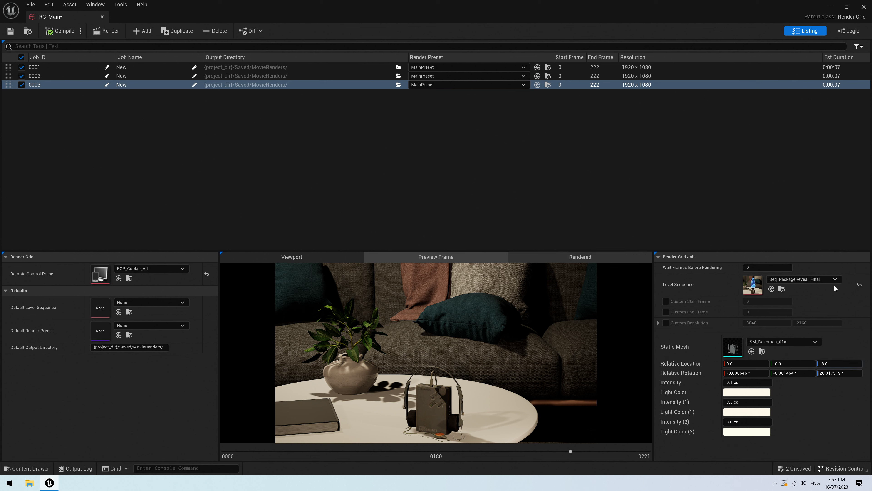
{"action": "left_click_drag", "start_coordinate": [786, 363], "coordinate": [770, 364]}
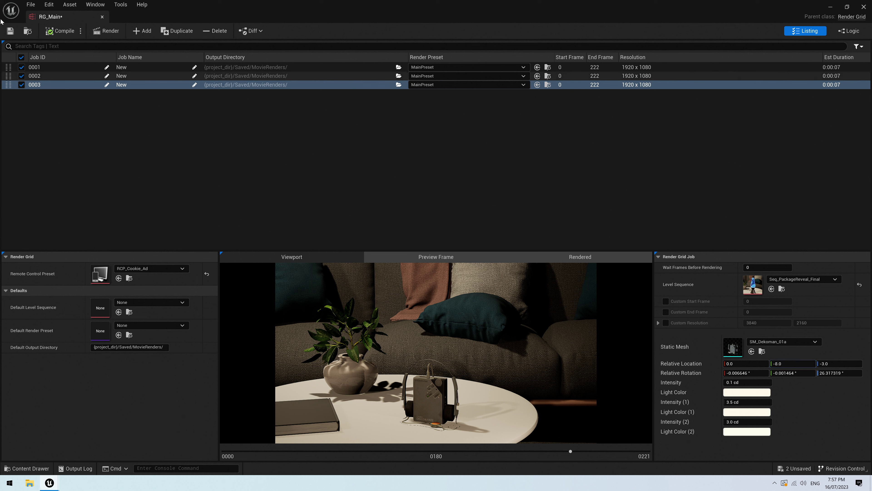
Step: Duplicate job 0003 and set the Static Mesh of job 0004 to SM_Phone_01a
{"action": "left_click", "coordinate": [168, 31]}
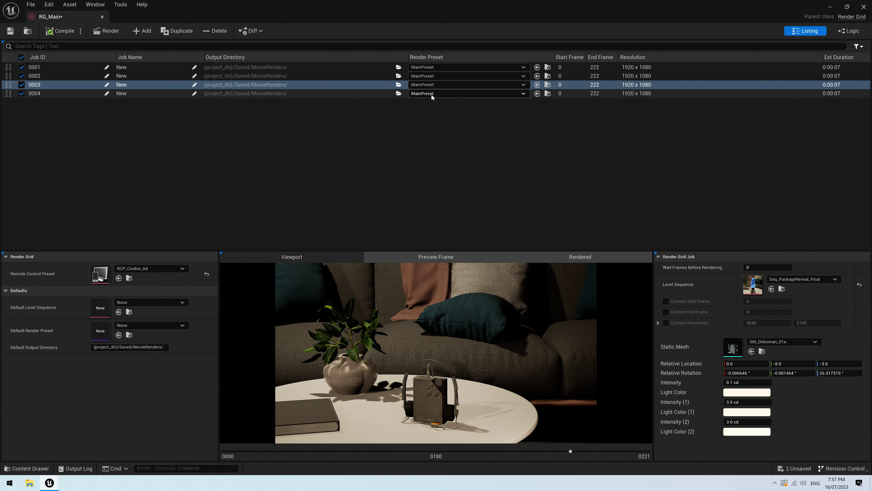
{"action": "left_click", "coordinate": [282, 93]}
{"action": "left_click", "coordinate": [776, 345]}
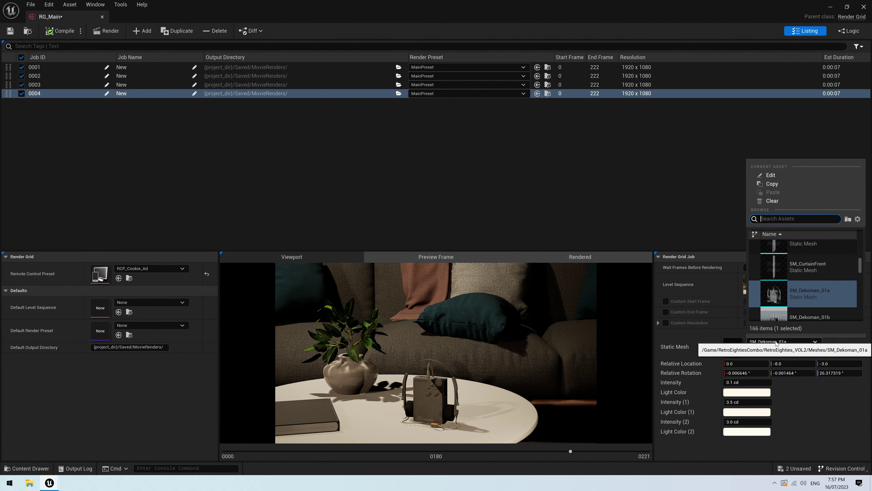
{"action": "scroll", "coordinate": [820, 262], "scroll_direction": "down", "scroll_amount": 5}
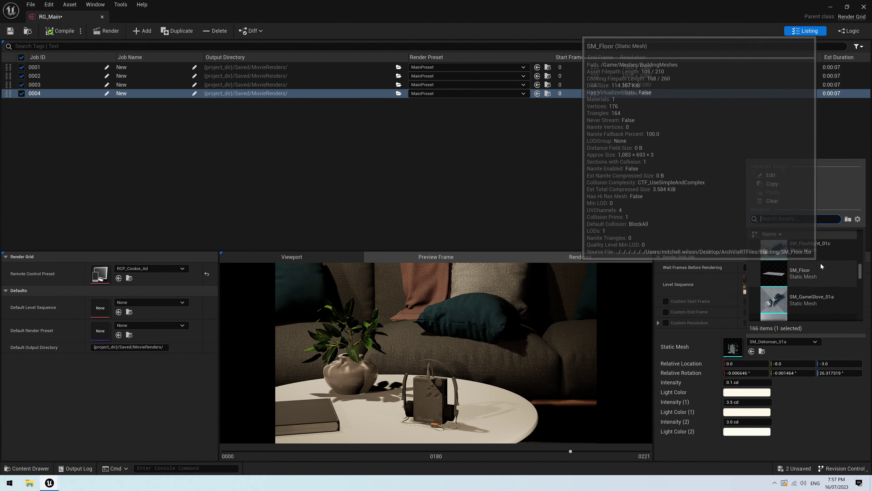
{"action": "scroll", "coordinate": [821, 263], "scroll_direction": "down", "scroll_amount": 4}
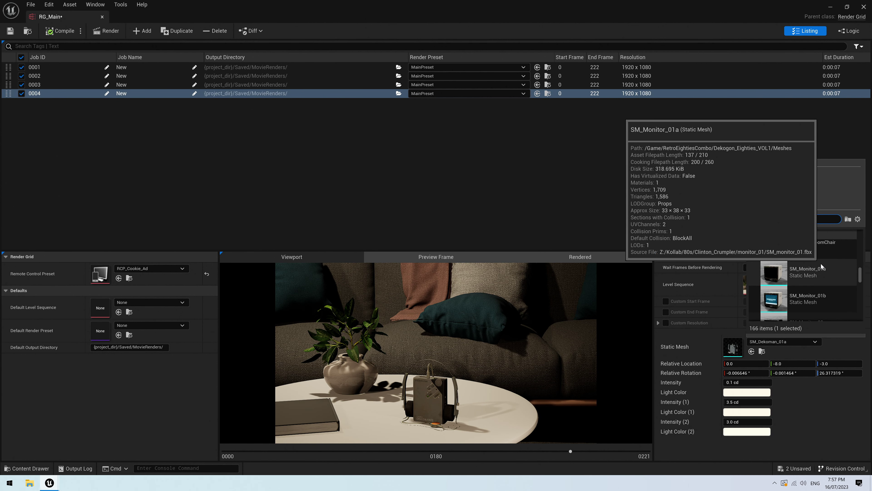
{"action": "left_click", "coordinate": [808, 254]}
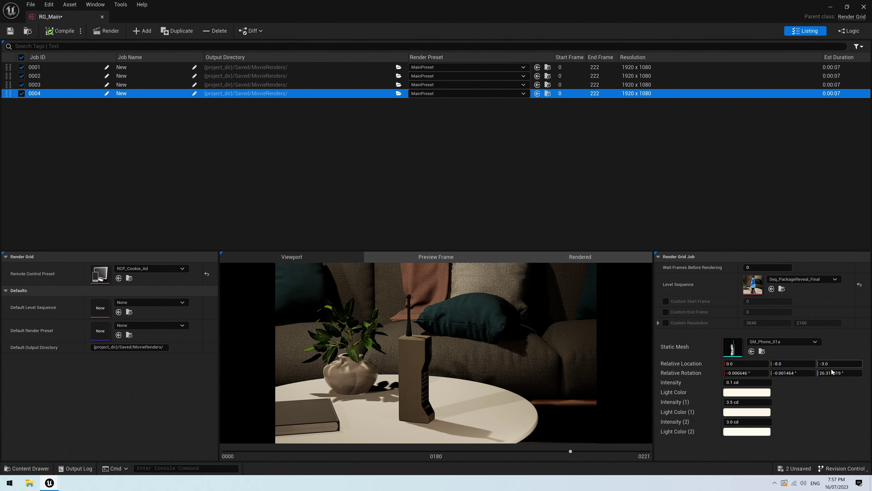
Step: Turn the phone mesh's Z rotation in job 0004 to about 126.3° and set its Relative Location Y to 0
{"action": "left_click_drag", "start_coordinate": [834, 373], "coordinate": [871, 373]}
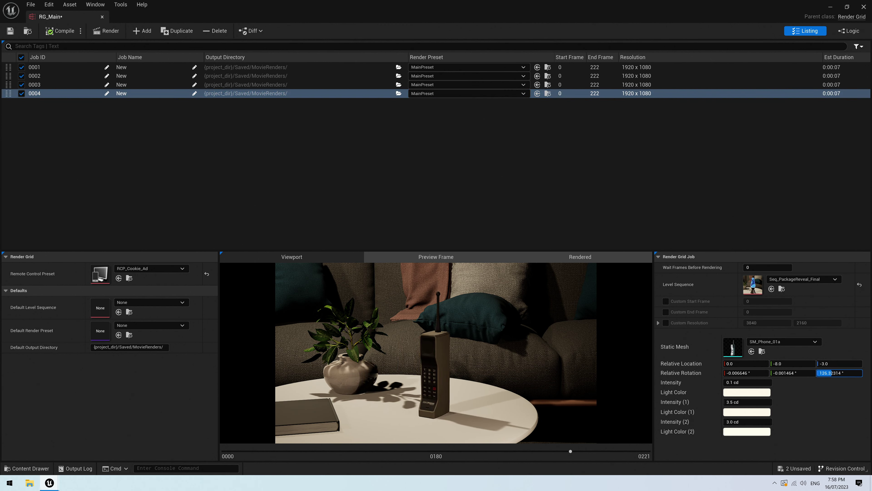
{"action": "left_click", "coordinate": [785, 363]}
{"action": "type", "text": "0"}
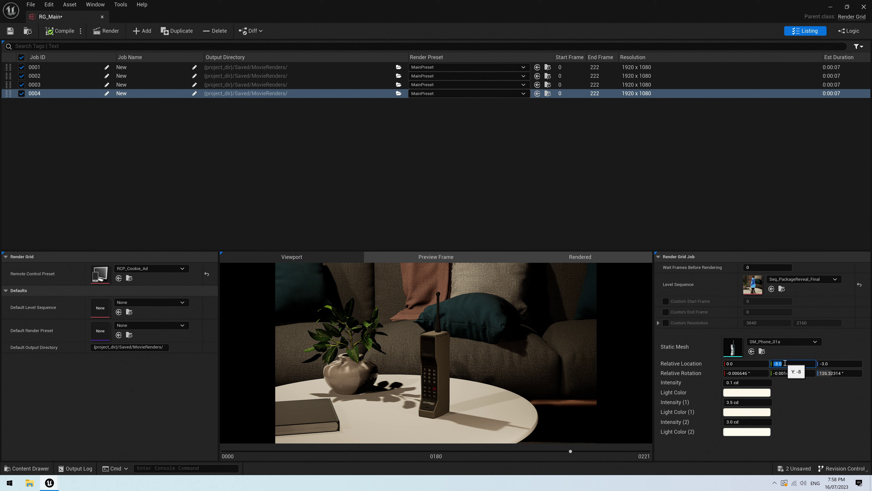
{"action": "key", "text": "Return"}
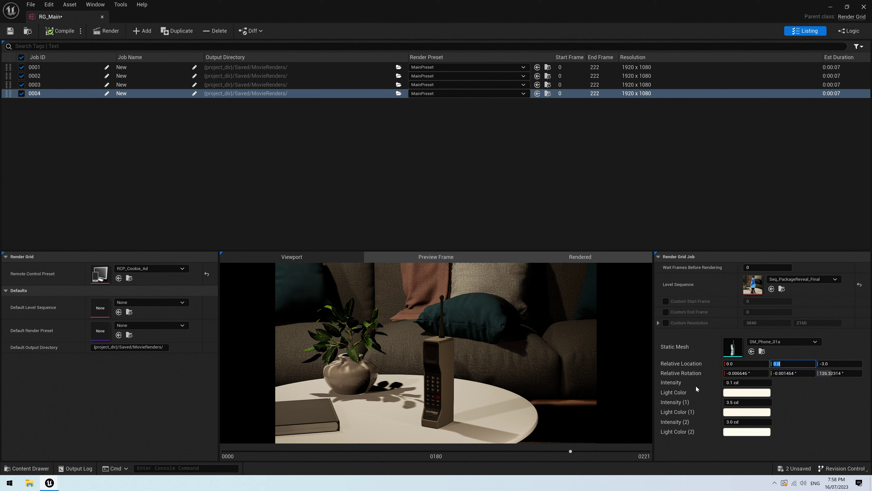
Step: In job 0004, set the first Light Color to warm peach (hex sRGB FFDFC6FF), Intensity to about 0.37 cd and Intensity (1) to about 9.99 cd
{"action": "left_click", "coordinate": [728, 393]}
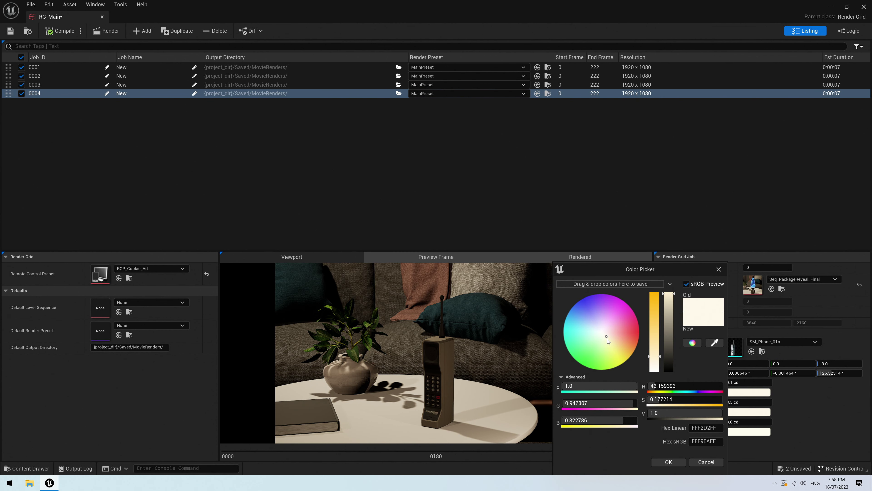
{"action": "mouse_move", "coordinate": [607, 339]}
{"action": "left_mouse_down"}
{"action": "mouse_move", "coordinate": [598, 348]}
{"action": "mouse_move", "coordinate": [583, 336]}
{"action": "mouse_move", "coordinate": [586, 323]}
{"action": "mouse_move", "coordinate": [617, 338]}
{"action": "left_mouse_up"}
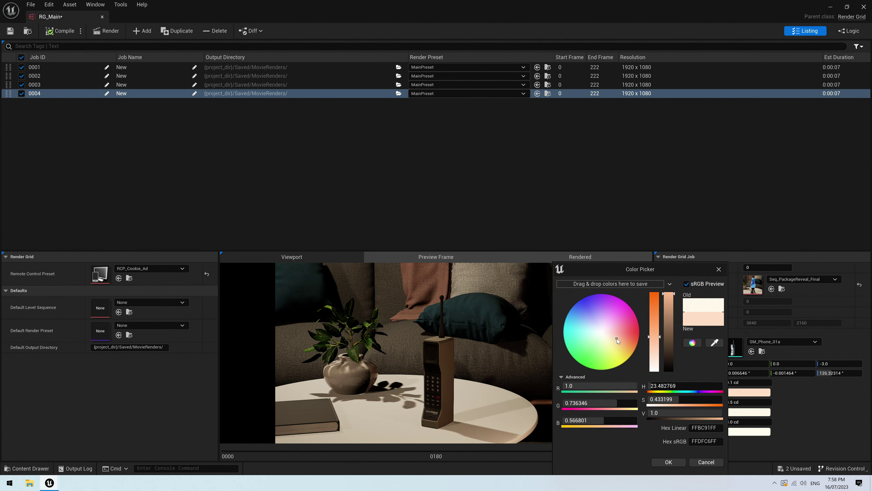
{"action": "left_click", "coordinate": [673, 465]}
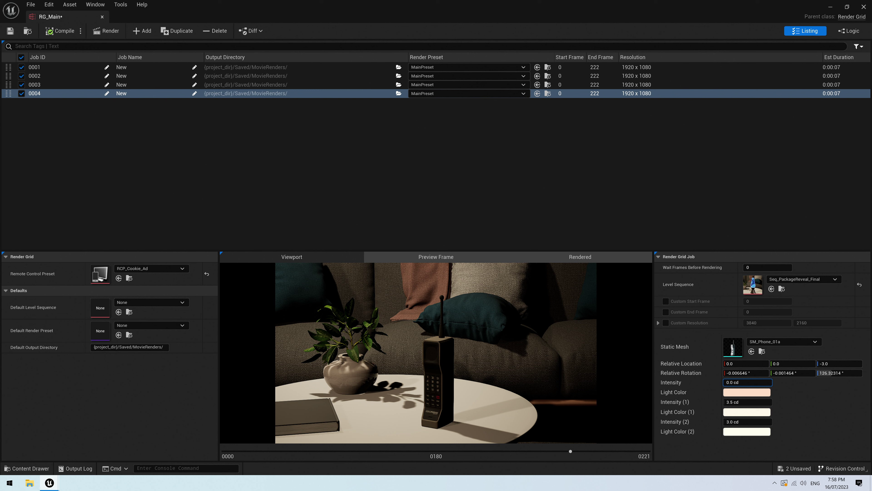
{"action": "left_click_drag", "start_coordinate": [748, 382], "coordinate": [781, 401]}
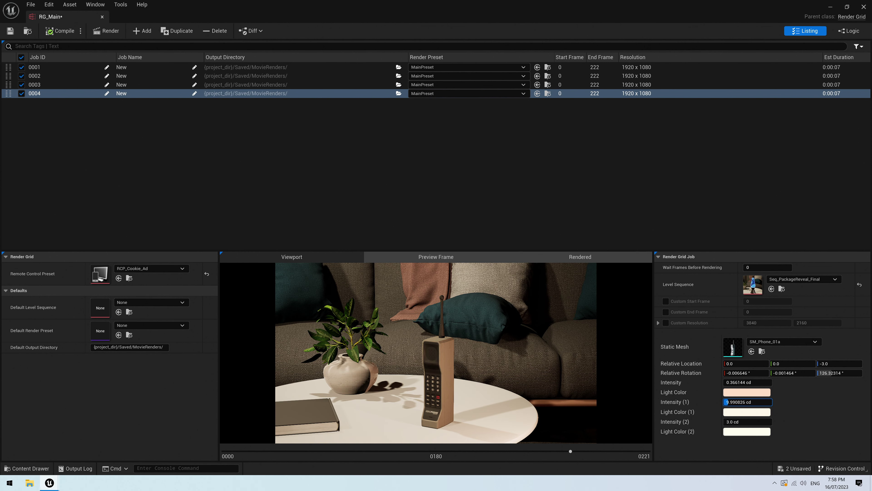
Step: Select job 0002 and move the camera mesh to a Relative Location Y of -4.0
{"action": "left_click", "coordinate": [38, 83]}
{"action": "left_click", "coordinate": [53, 77]}
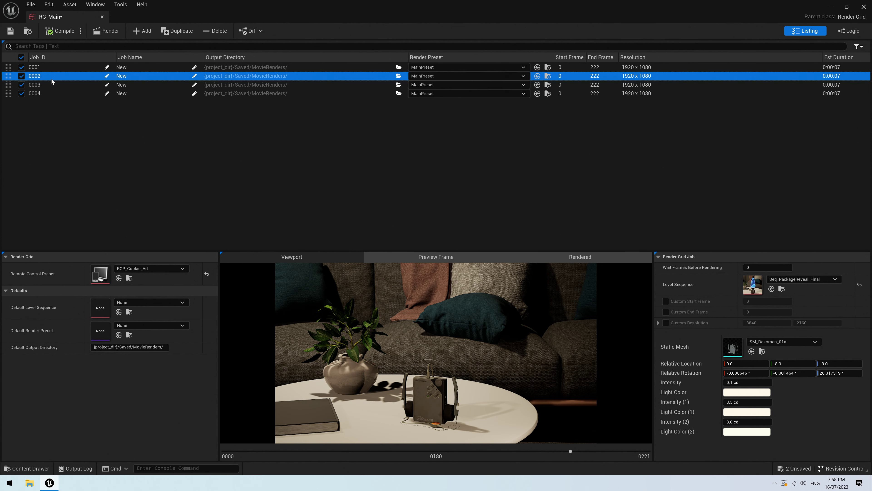
{"action": "left_click", "coordinate": [51, 69]}
{"action": "left_click", "coordinate": [50, 76]}
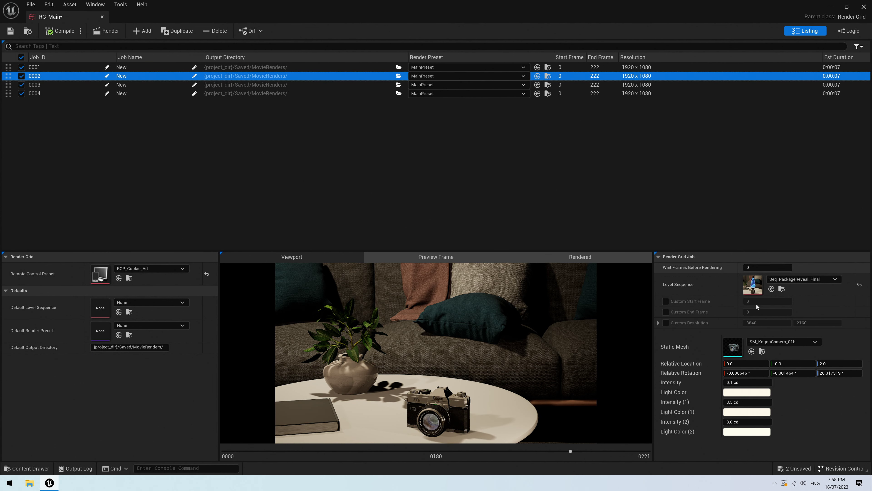
{"action": "left_click", "coordinate": [793, 363]}
{"action": "left_click_drag", "start_coordinate": [793, 363], "coordinate": [804, 363]}
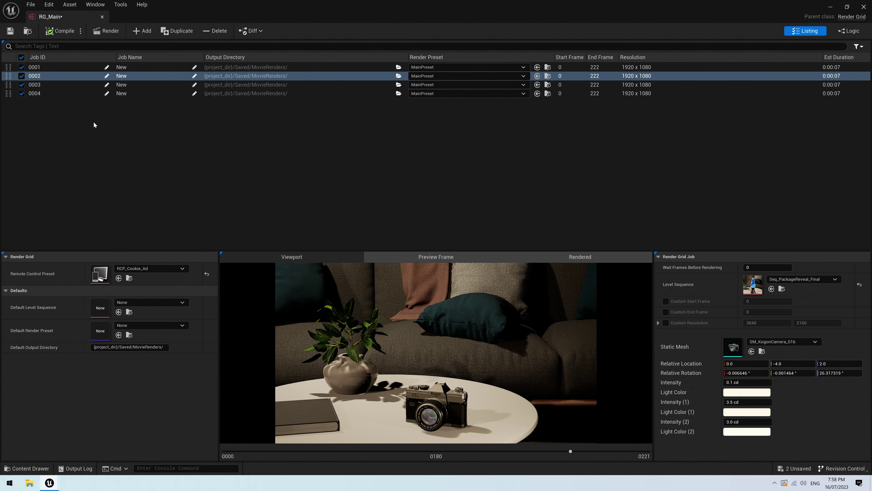
Step: Review the product mesh of all four jobs in the preview frame, scrubbing job 0004 from its opening frames to frame 183
{"action": "left_click", "coordinate": [45, 66]}
{"action": "left_click", "coordinate": [41, 77]}
{"action": "left_click", "coordinate": [42, 85]}
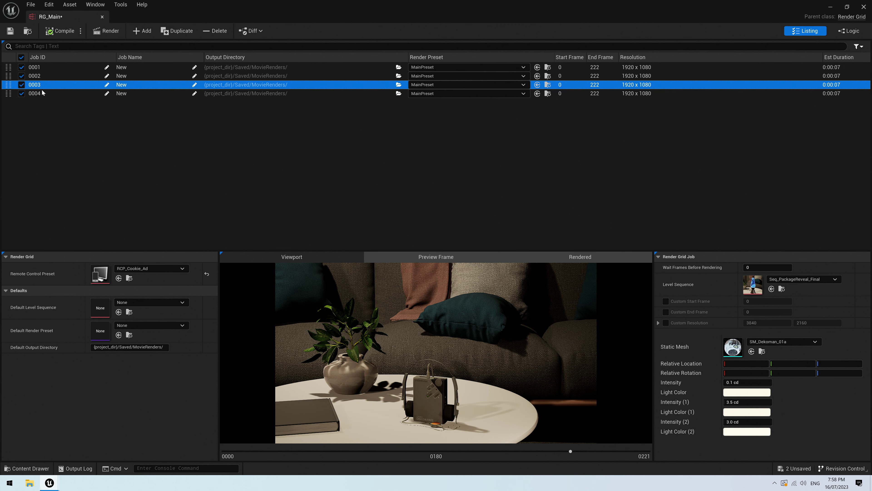
{"action": "left_click", "coordinate": [42, 93]}
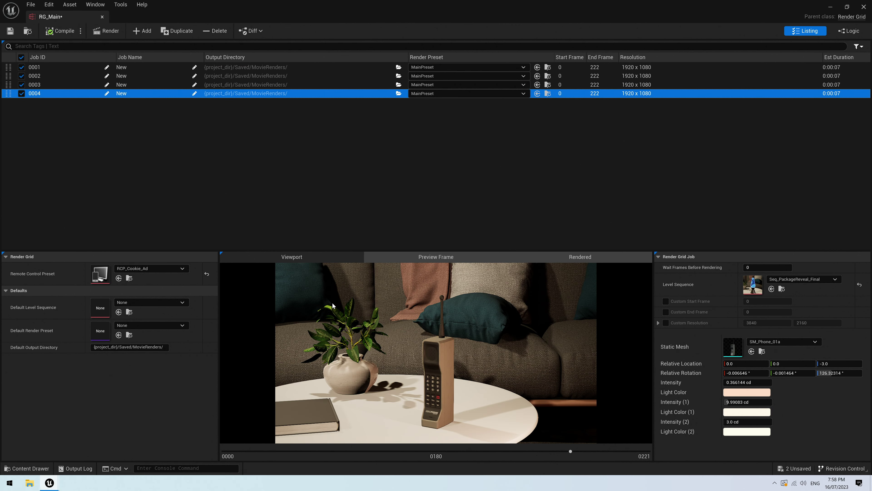
{"action": "left_click", "coordinate": [399, 451]}
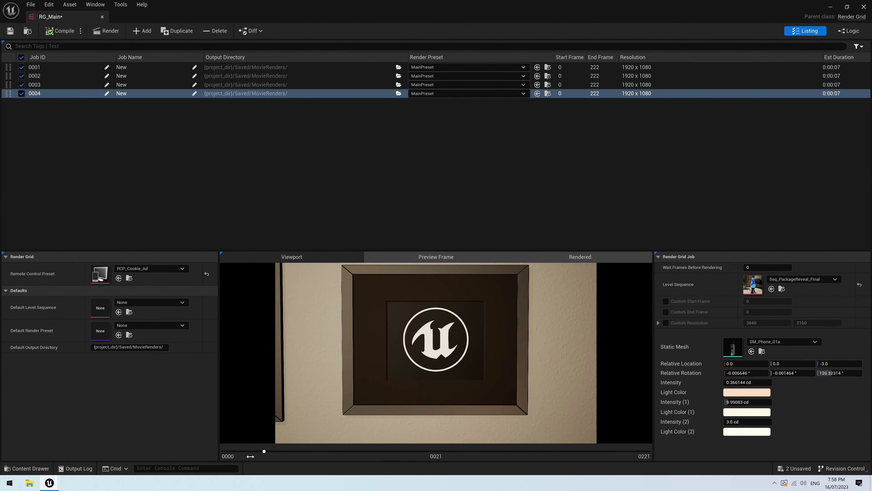
{"action": "left_click_drag", "start_coordinate": [407, 454], "coordinate": [571, 456]}
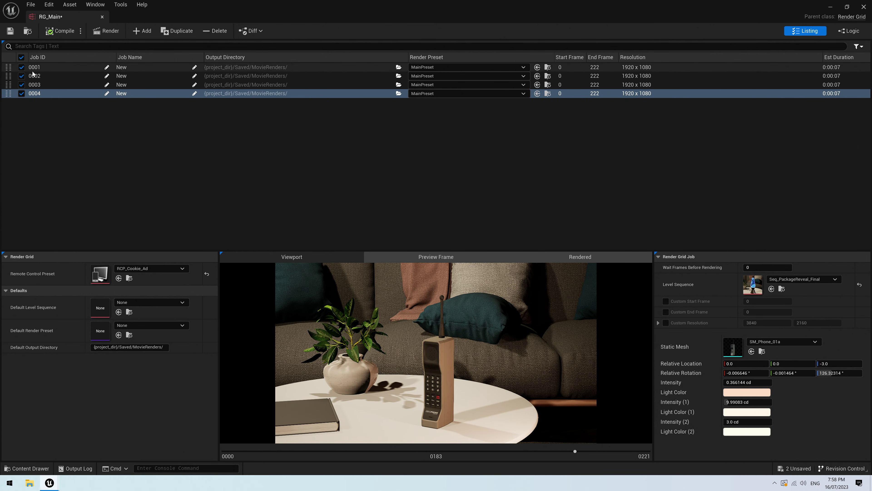
{"action": "left_click", "coordinate": [37, 77]}
{"action": "left_click", "coordinate": [40, 84]}
{"action": "left_click", "coordinate": [42, 70]}
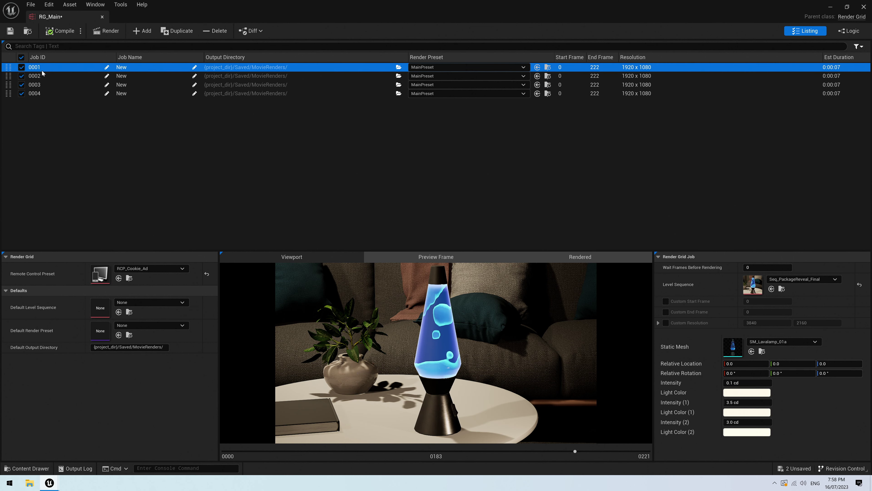
{"action": "left_click", "coordinate": [31, 87]}
{"action": "left_click", "coordinate": [30, 94]}
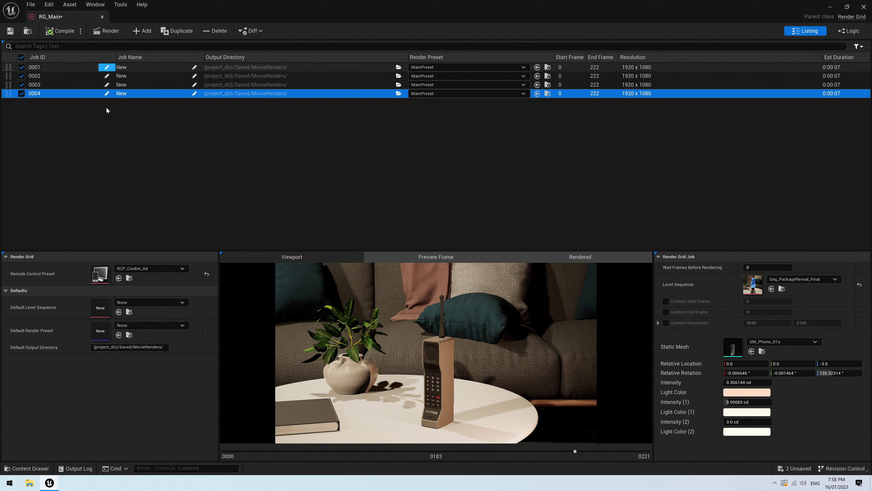
Step: Save the render grid and bring up the actions for the RG_Main asset in the level editor's Cinematic folder
{"action": "left_click", "coordinate": [11, 31]}
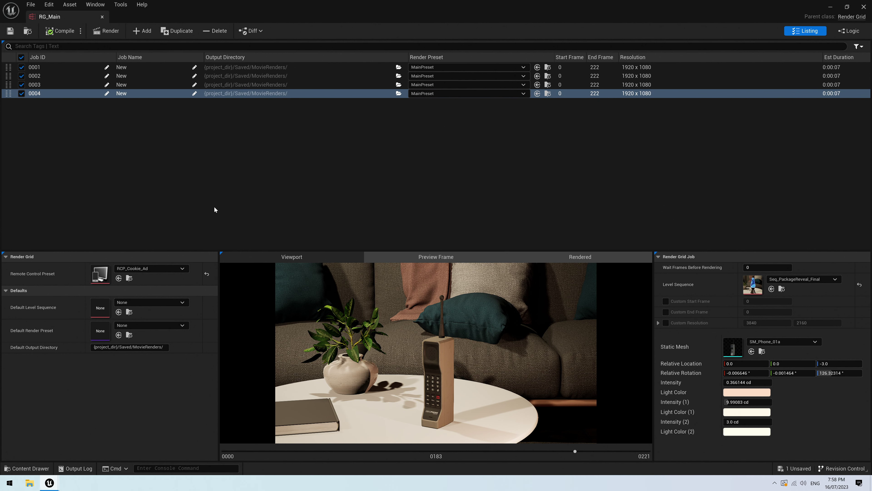
{"action": "left_click_drag", "start_coordinate": [767, 4], "coordinate": [766, 51]}
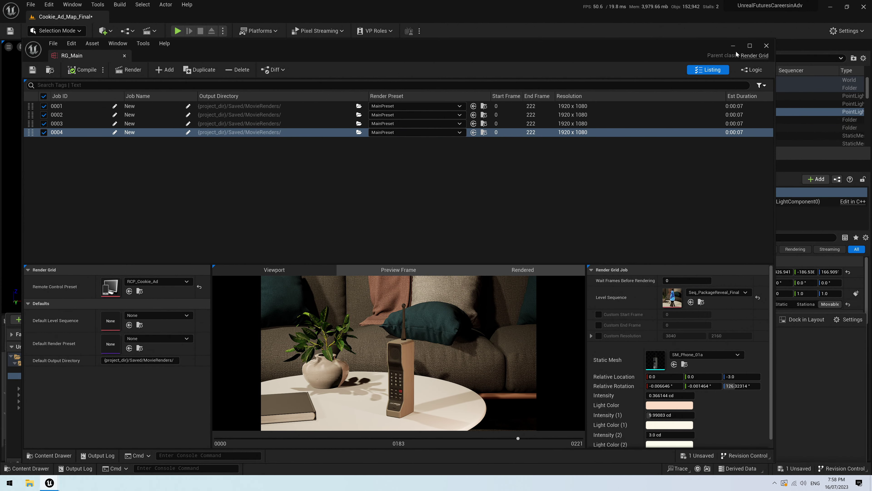
{"action": "key", "text": "alt+Tab"}
{"action": "key", "text": "ctrl+space"}
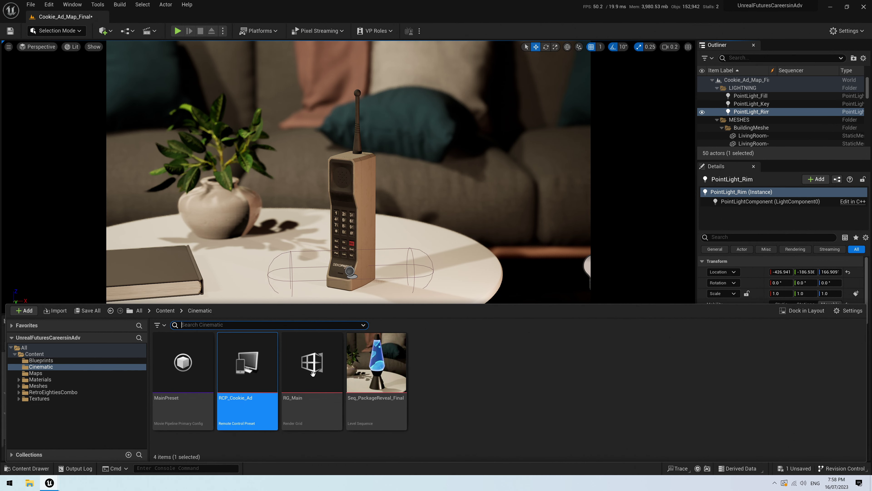
{"action": "right_click", "coordinate": [254, 367]}
{"action": "right_click", "coordinate": [309, 367]}
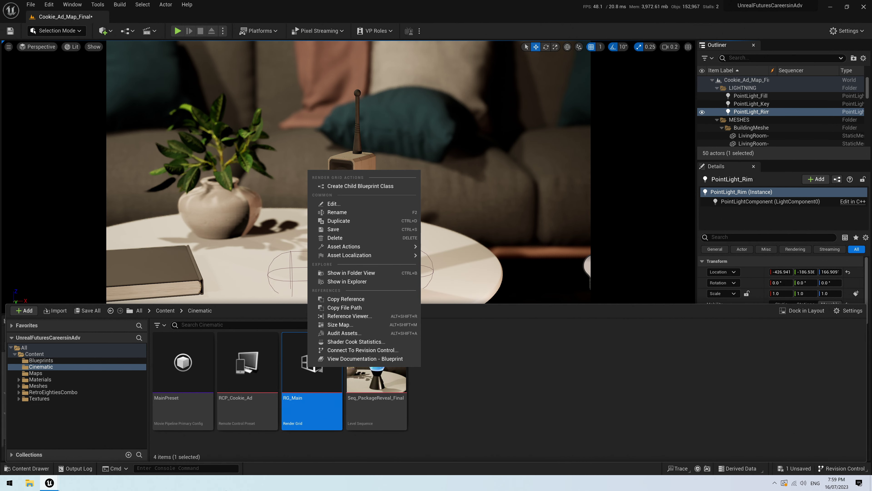
Step: Return to the RG_Main window, maximise it and start rendering the four enabled jobs
{"action": "left_click", "coordinate": [51, 482]}
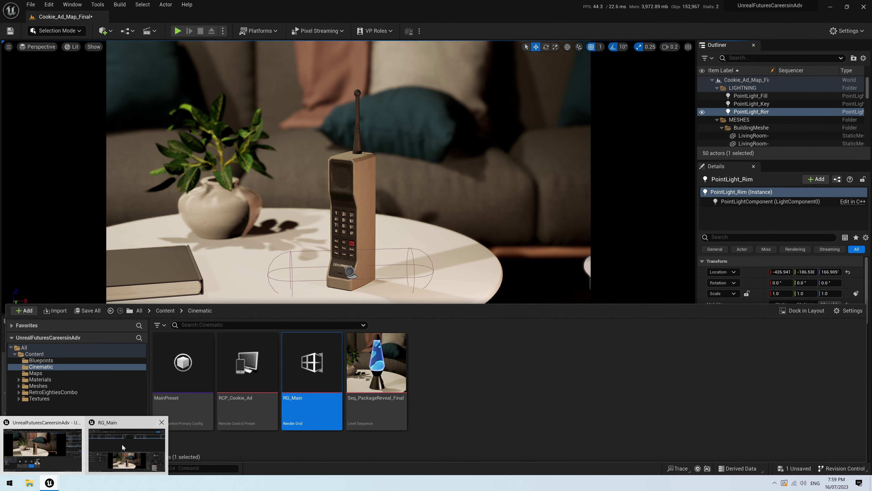
{"action": "left_click", "coordinate": [126, 444]}
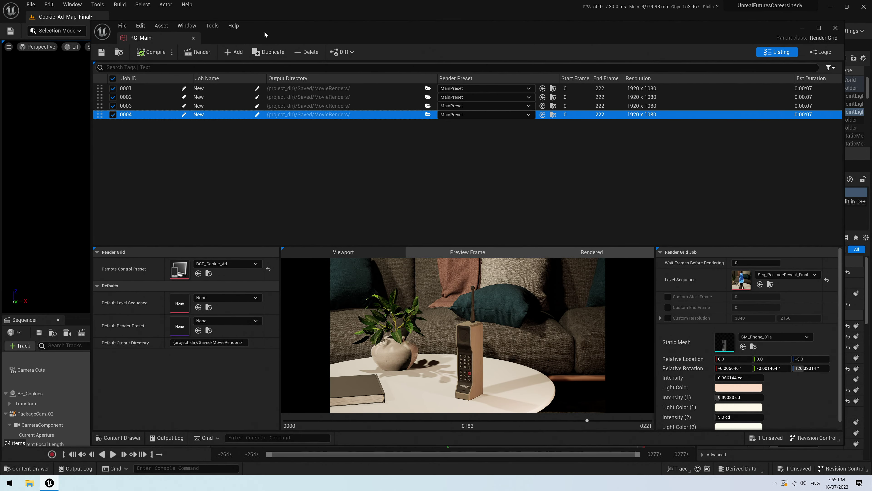
{"action": "double_click", "coordinate": [264, 31]}
{"action": "left_click", "coordinate": [95, 31]}
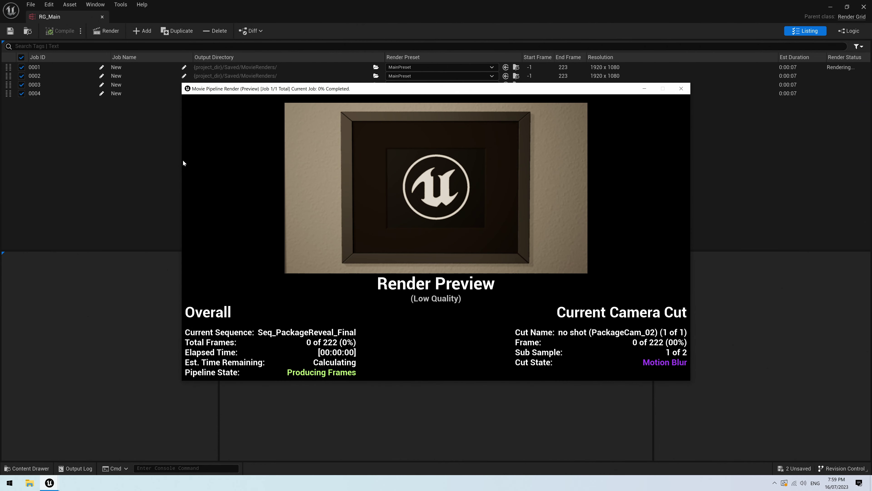